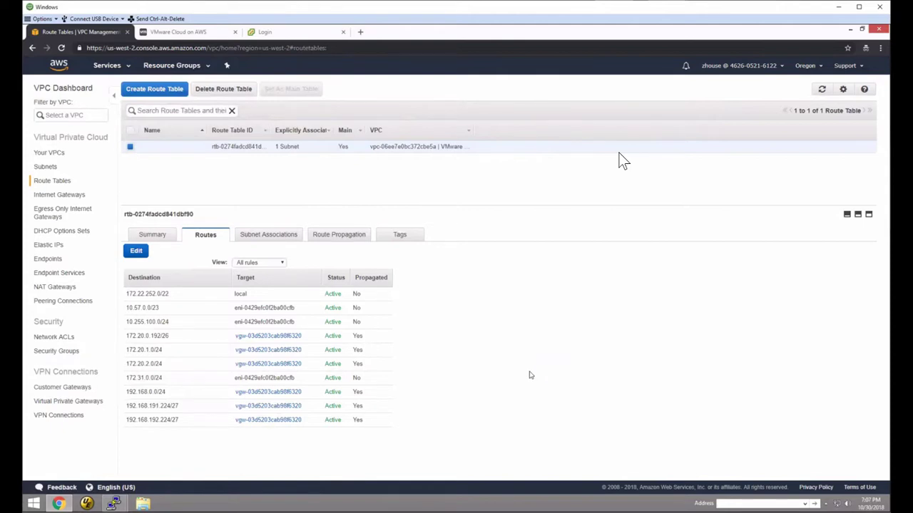
- Show the VPN connection's Tunnel Details and dismiss the notifications popup
mouse_move(754, 500)
left_click(56, 416)
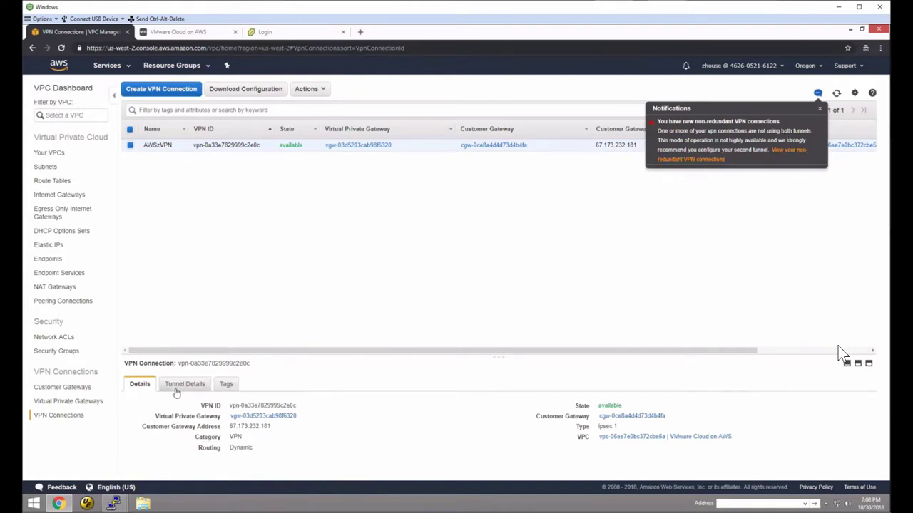
left_click(196, 383)
left_click(820, 111)
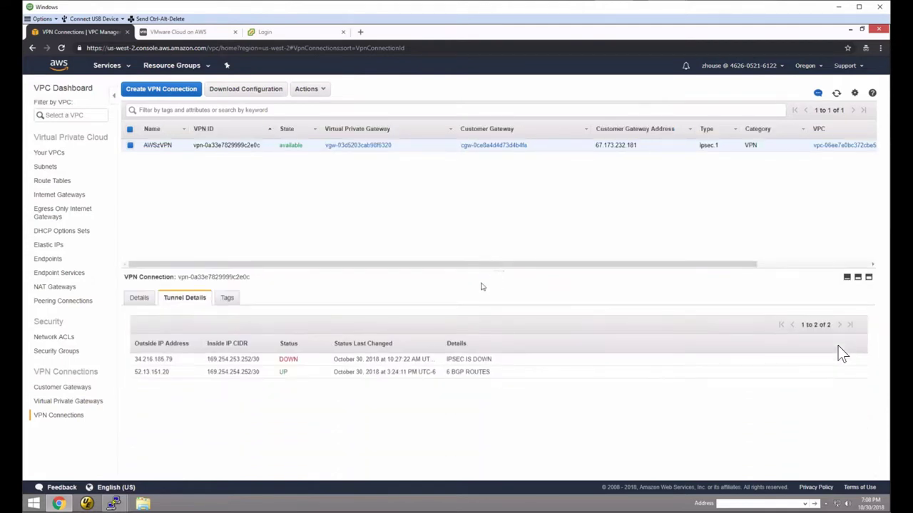
- Check the 6 BGP routes tunnel detail, then open sddz Networking & Security in VMware Cloud on AWS
triple_click(459, 372)
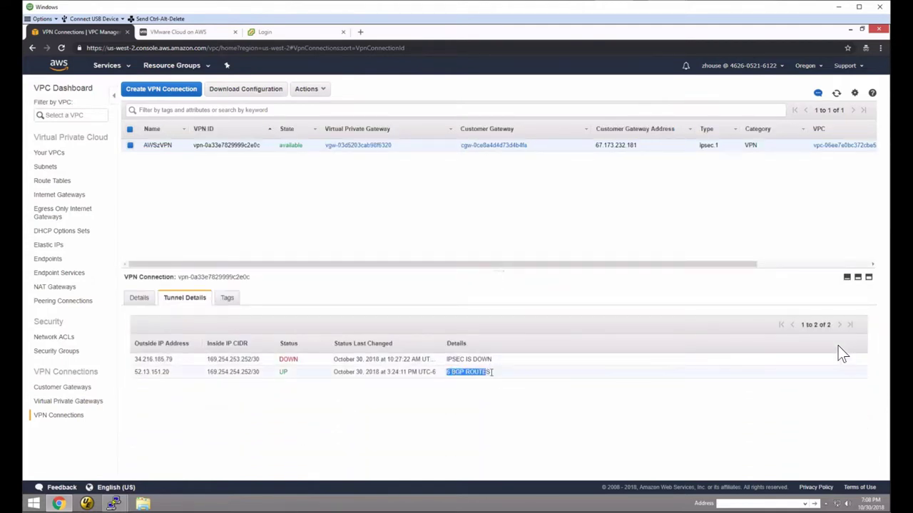
left_click(367, 259)
left_click(184, 34)
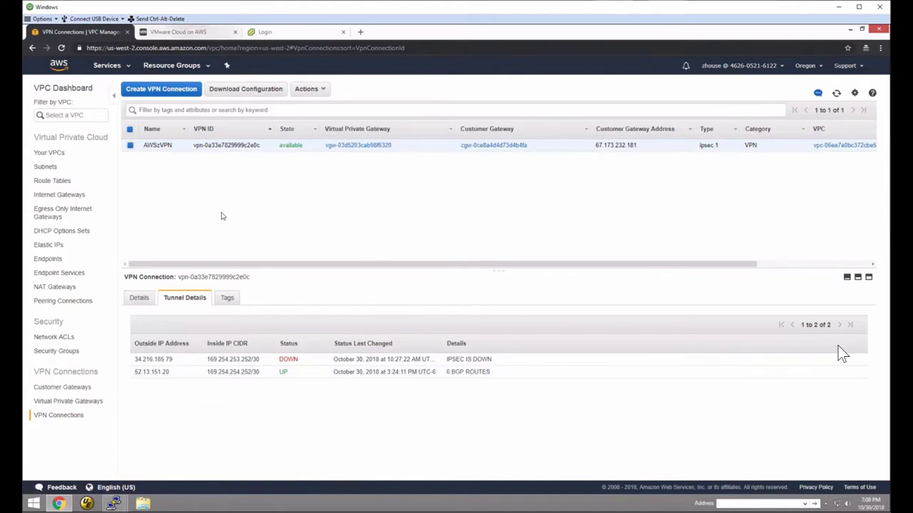
left_click(100, 181)
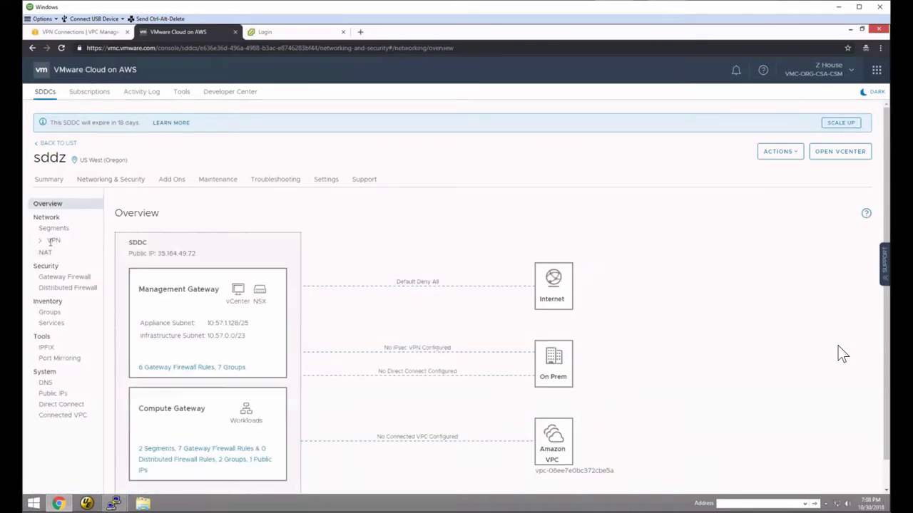
- Confirm the route-based VPN VMCzVPN shows status Up, then go to the SDDC's Support information
left_click(42, 241)
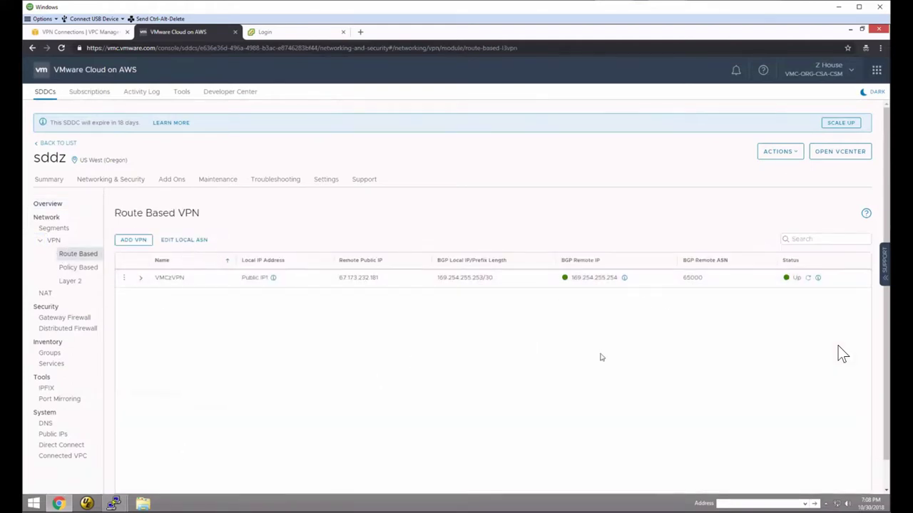
left_click(817, 278)
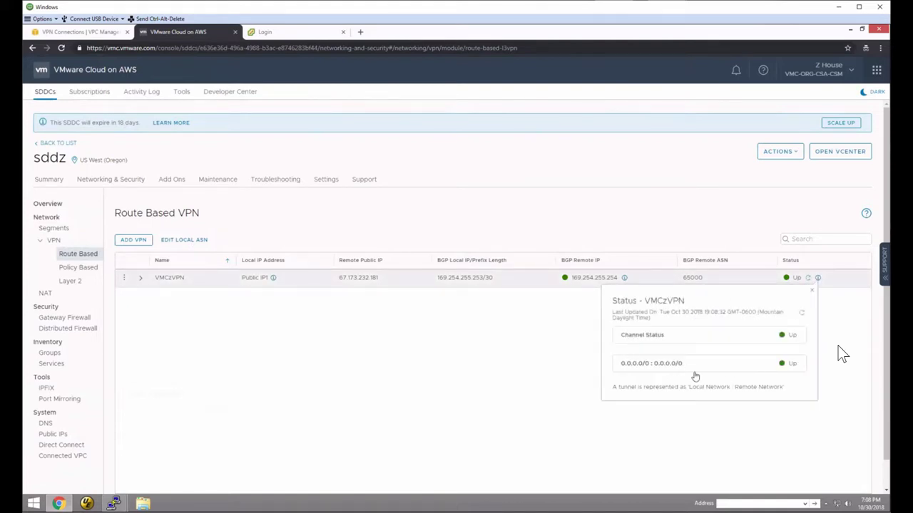
left_click(811, 293)
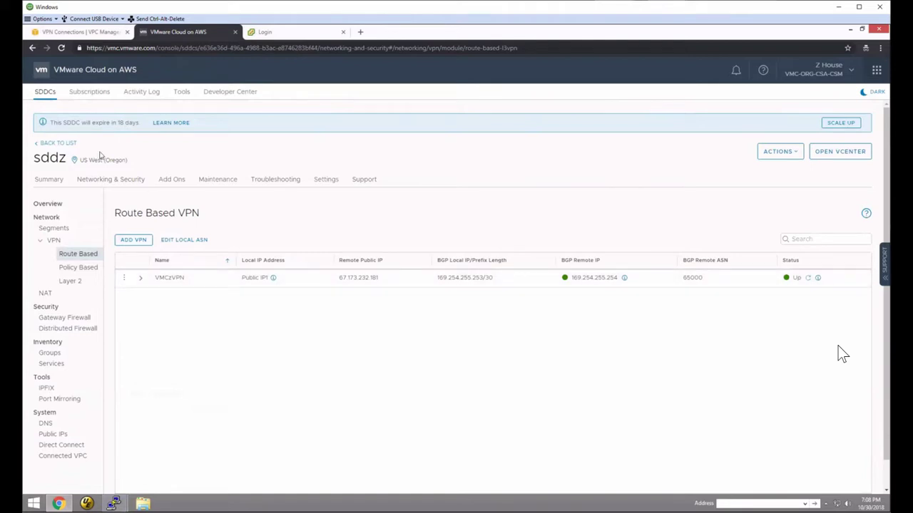
left_click(364, 180)
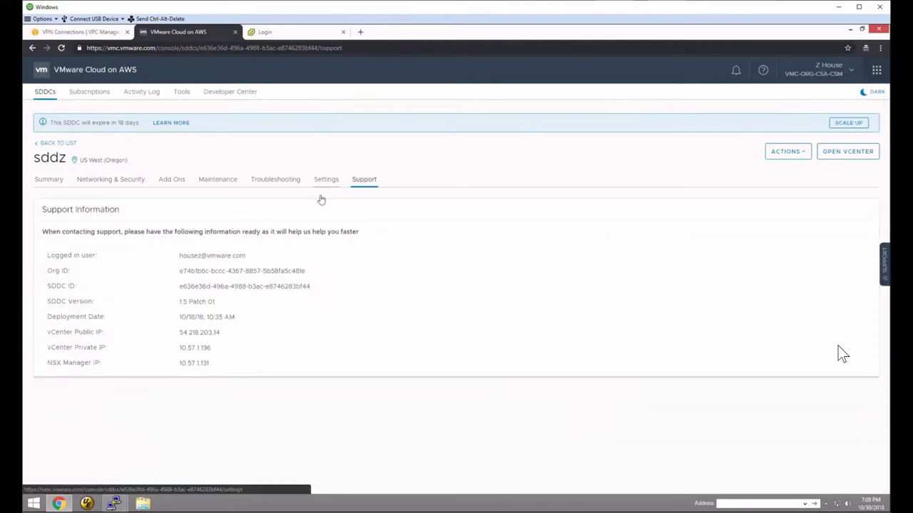
- Select the Support rows to read the vCenter private IP 10.57.1.196
left_click(325, 182)
left_click(370, 180)
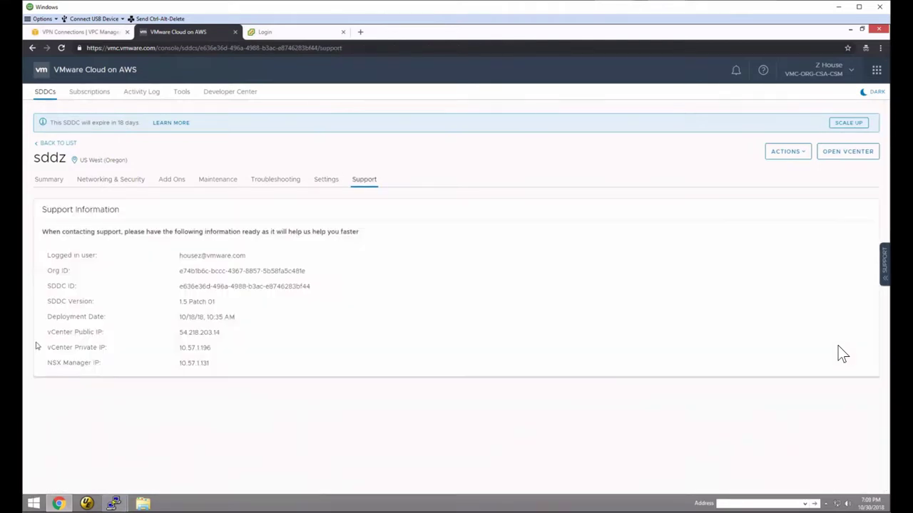
left_click_drag(47, 255, 216, 350)
left_click(216, 350)
- Check the ubuntu PuTTY terminal, then return to the AWS VPN Connections tab
mouse_move(114, 504)
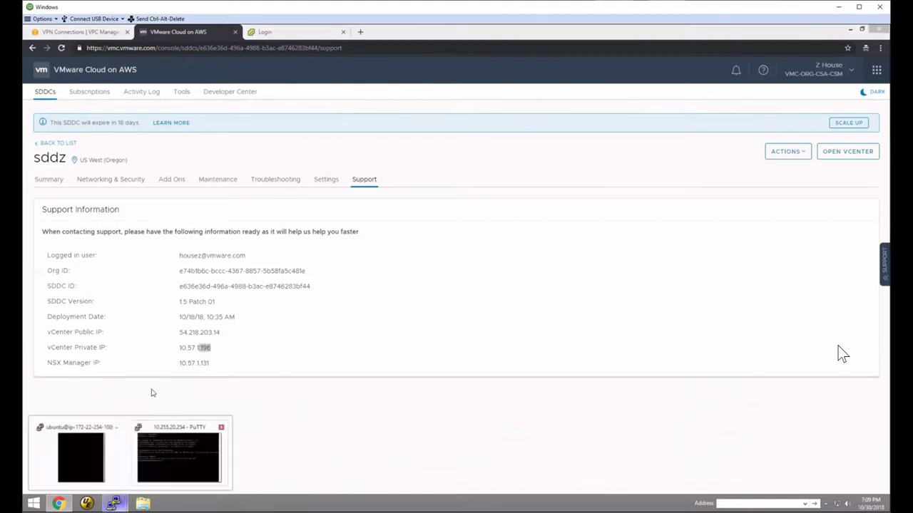
left_click(82, 461)
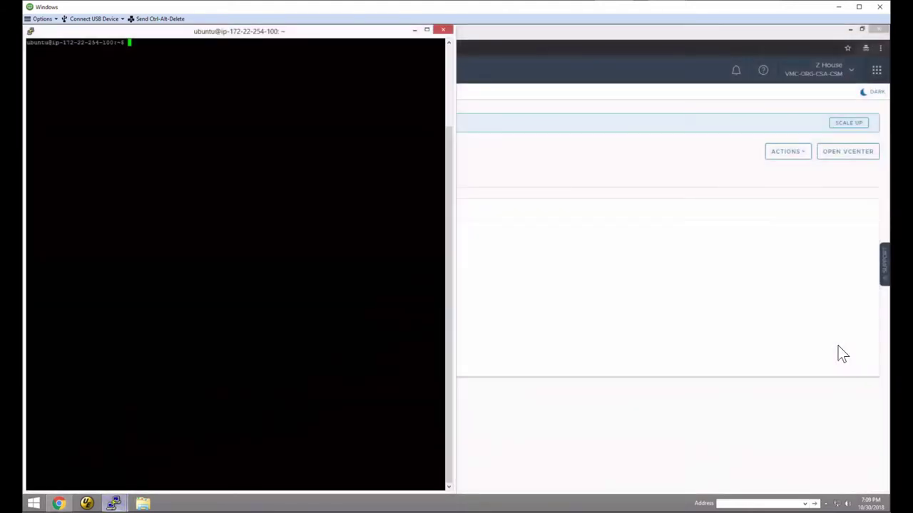
left_click(542, 37)
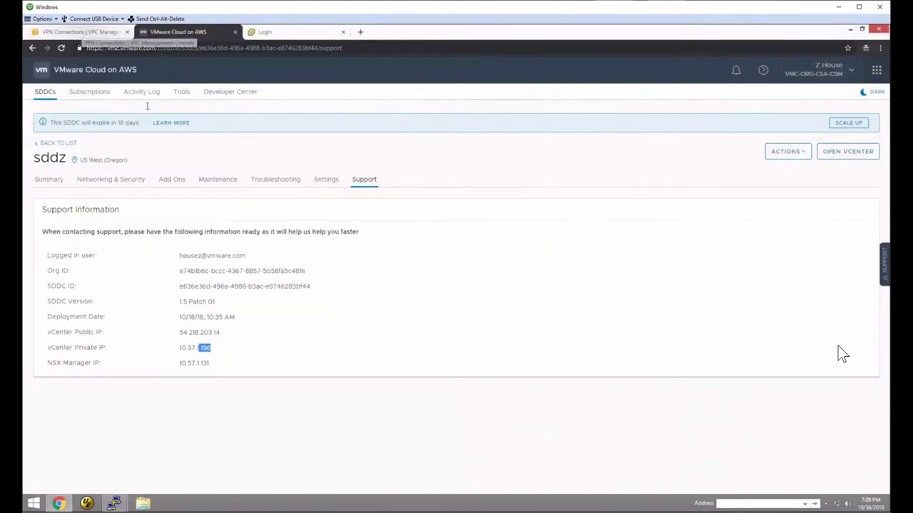
left_click(82, 32)
left_click(103, 65)
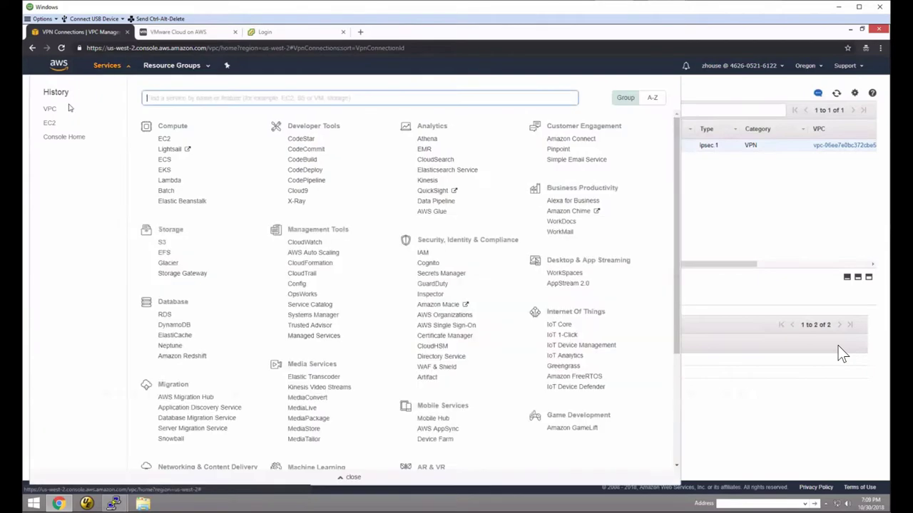
- In EC2 Instances, note the running instance's us-west-2c zone and private IP 172.22.254.100
left_click(51, 122)
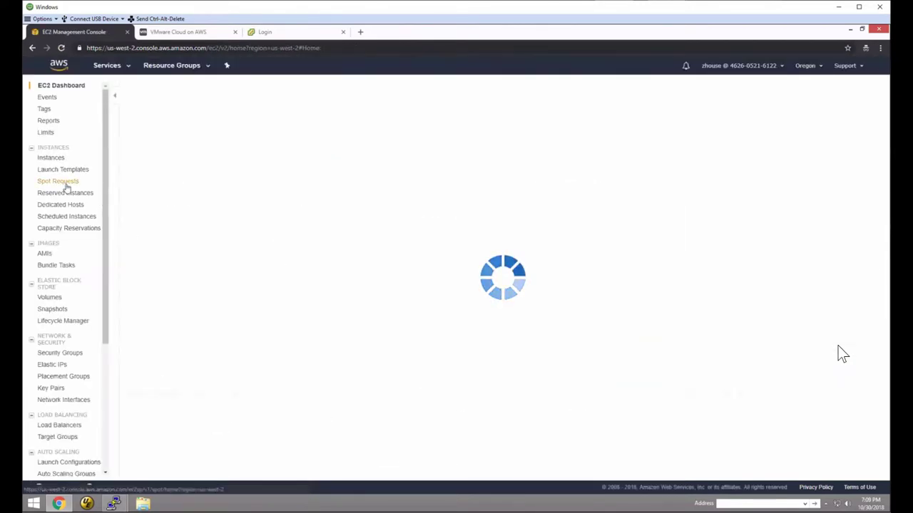
left_click(52, 159)
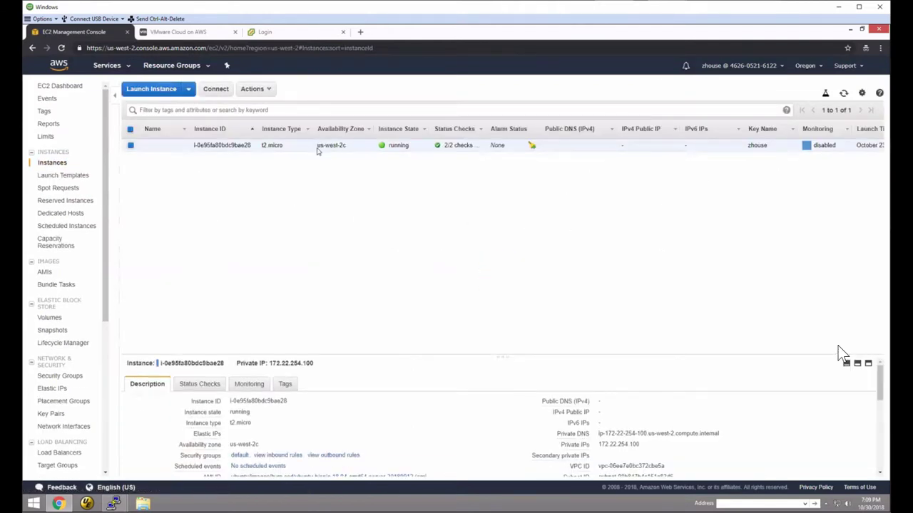
left_click_drag(317, 147, 349, 146)
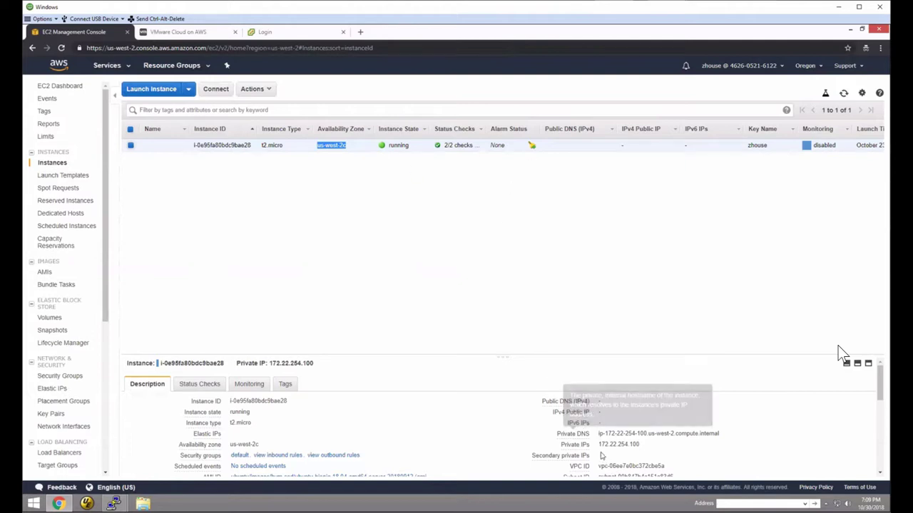
mouse_move(599, 444)
left_click_drag(599, 444, 637, 443)
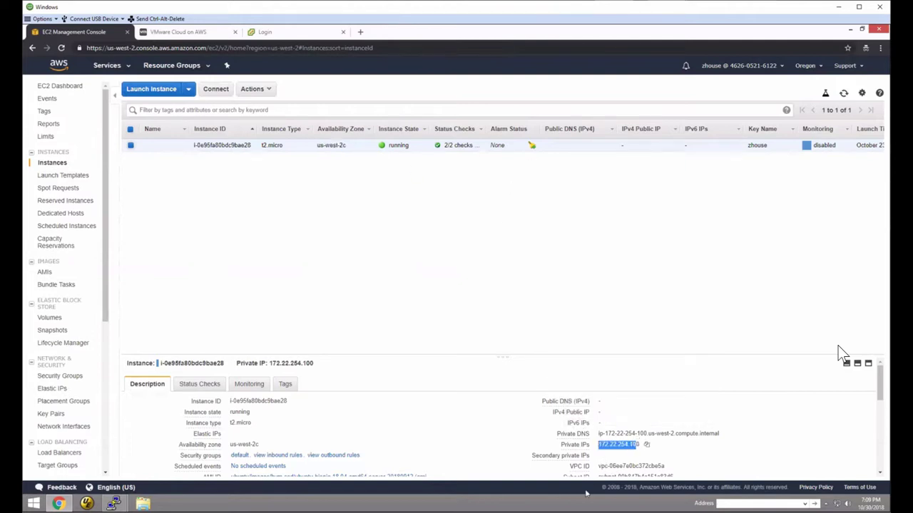
left_click(762, 503)
- Ping 172.22.254.100 and 10.57.1.196 from Command Prompt, stopping each with Ctrl+C, then minimize it
type("cmd")
key("Return")
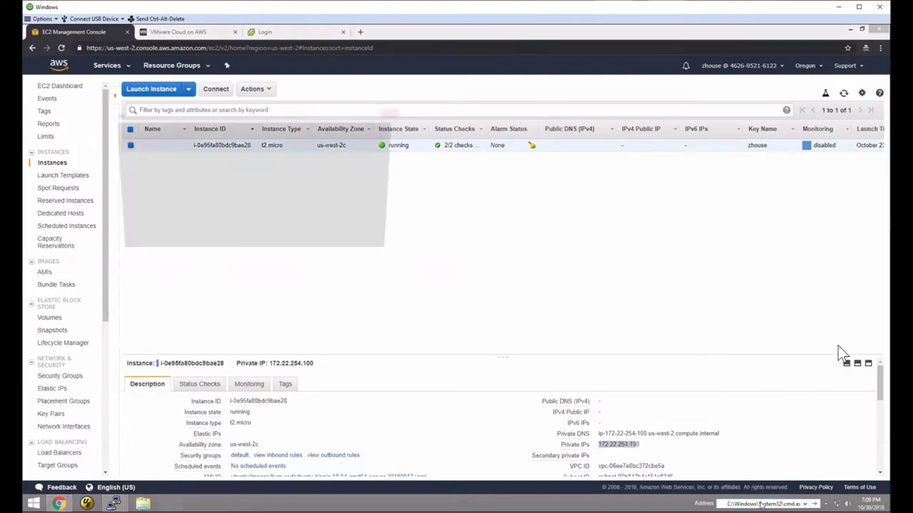
type("ping 17")
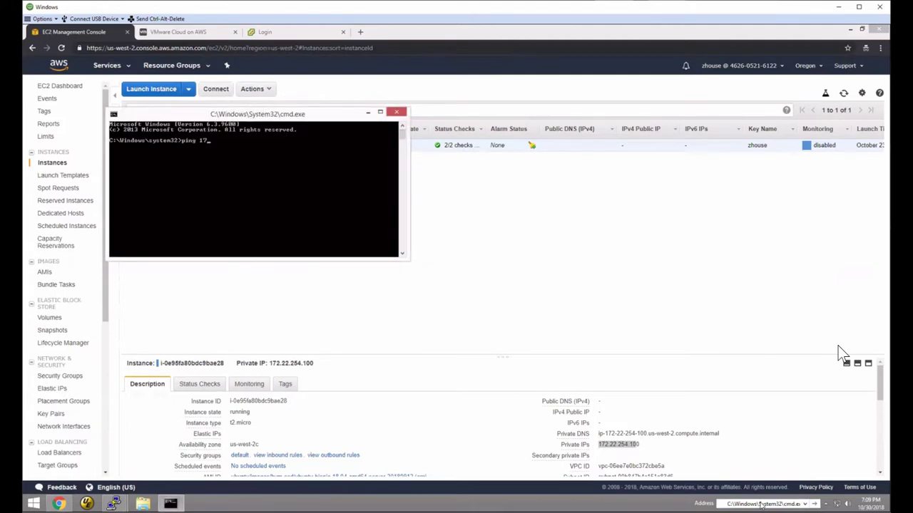
type("2.22.254.100")
key("Return")
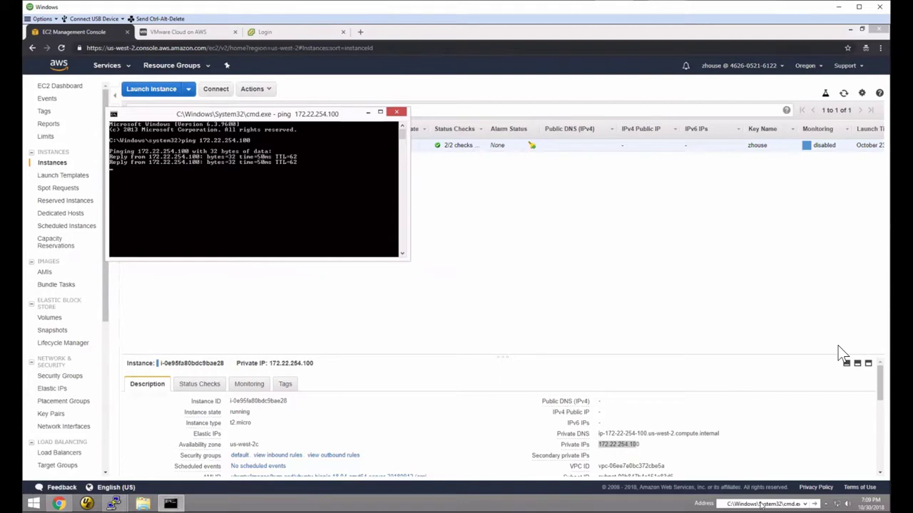
key("ctrl+c")
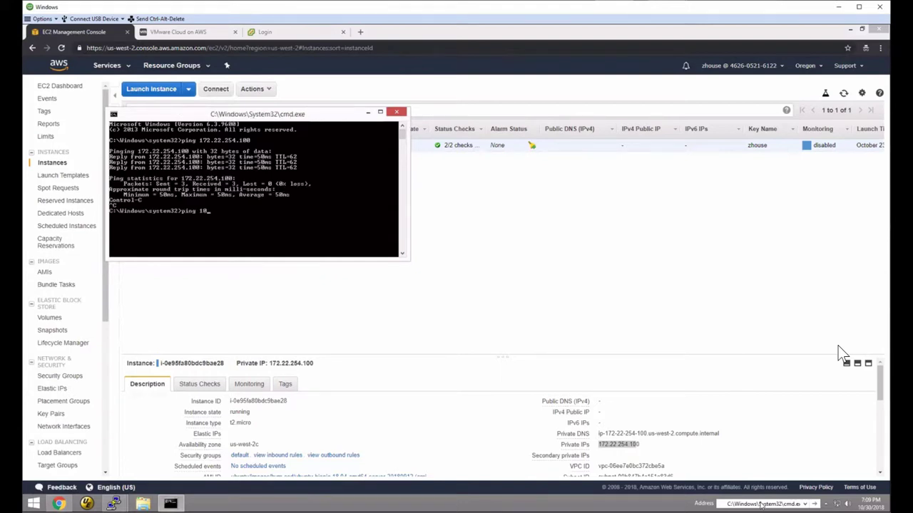
type("ping 10.57.1.196")
key("Return")
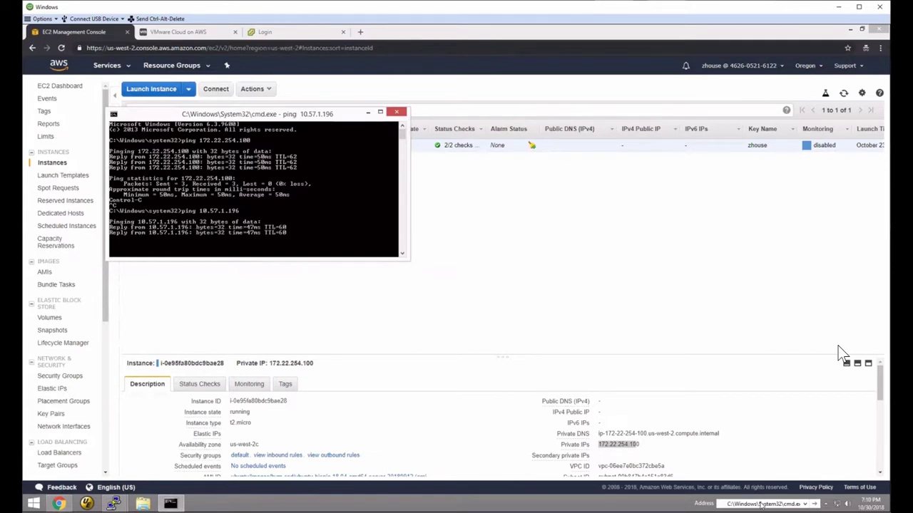
key("ctrl+c")
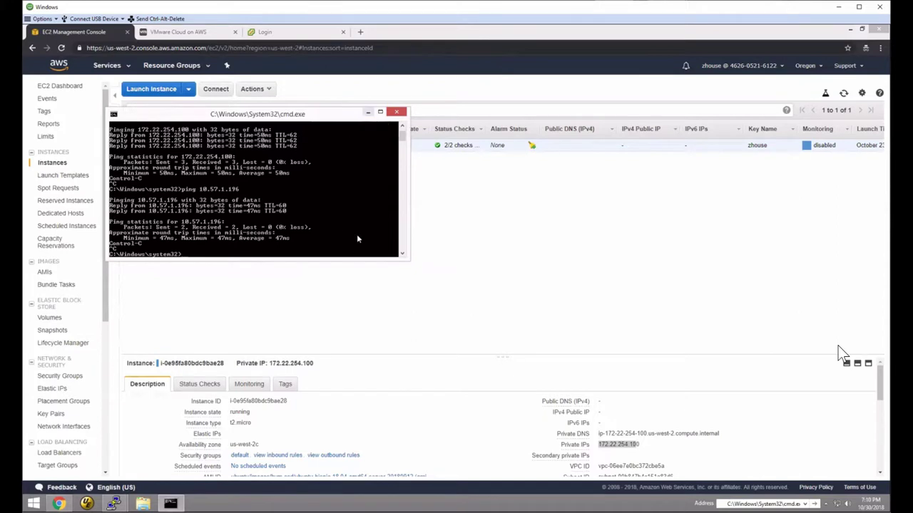
left_click(368, 112)
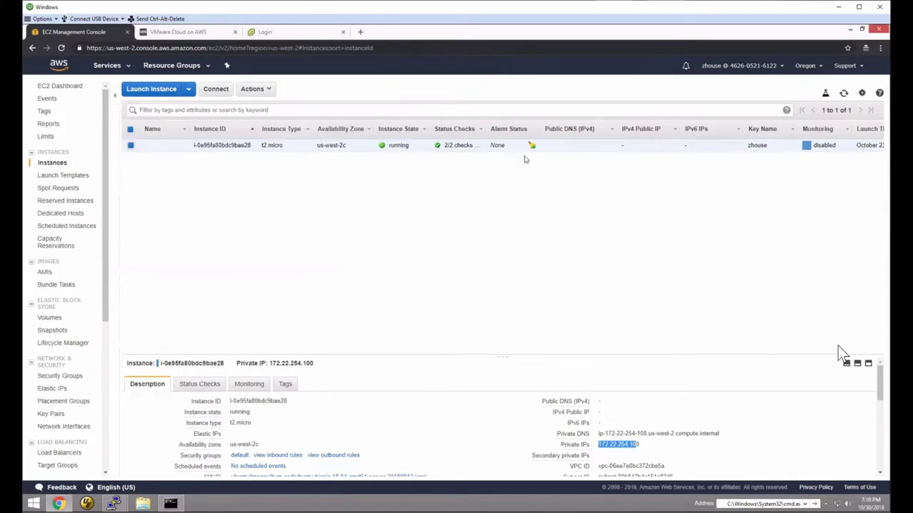
- Ping 10.57.1.196 from the ubuntu PuTTY session until 4 of 4 packets return, then minimize it
mouse_move(114, 503)
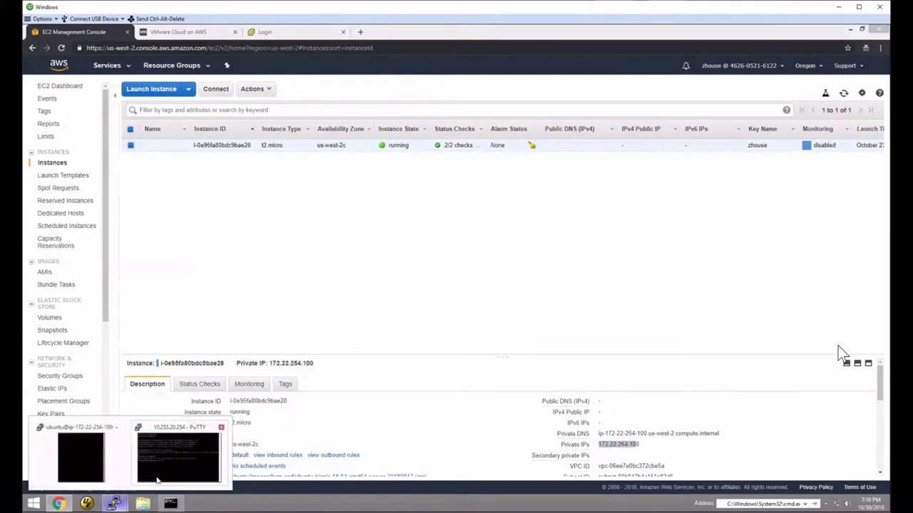
left_click(91, 476)
type("p")
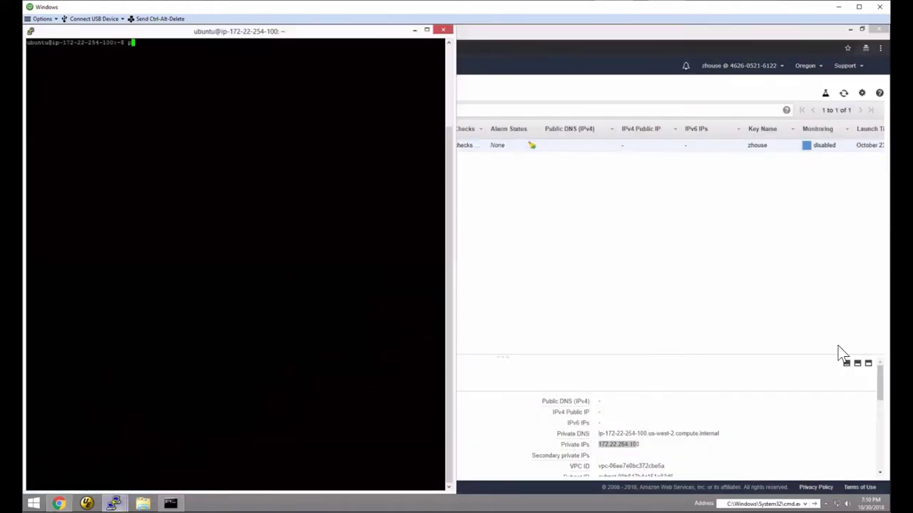
type("ing 10.57.1.196")
key("Return")
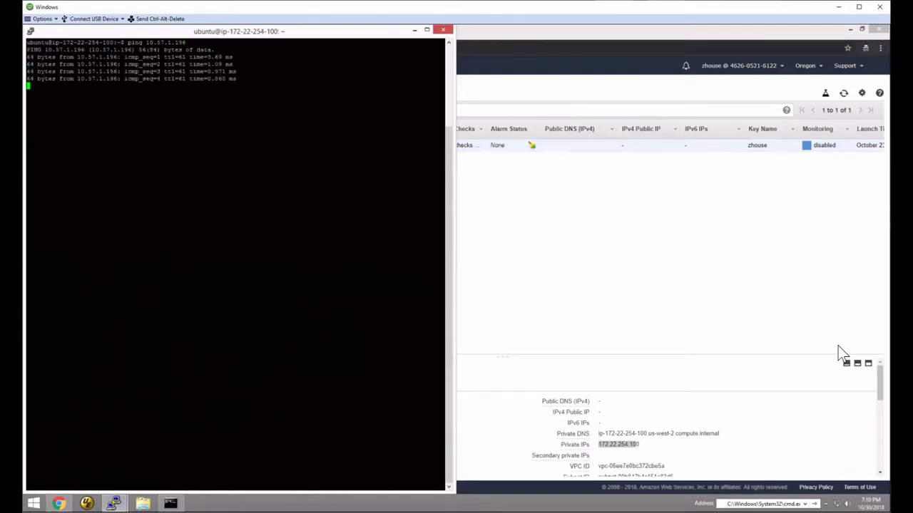
key("ctrl+c")
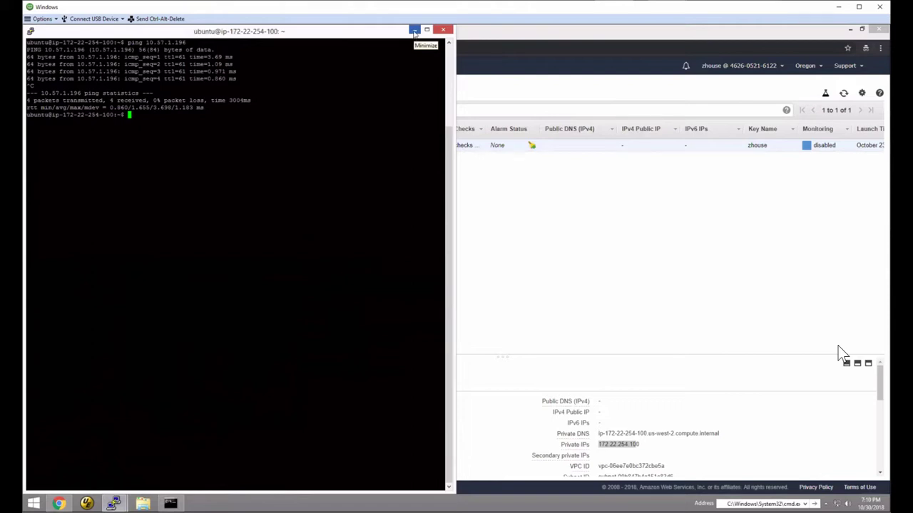
left_click(413, 31)
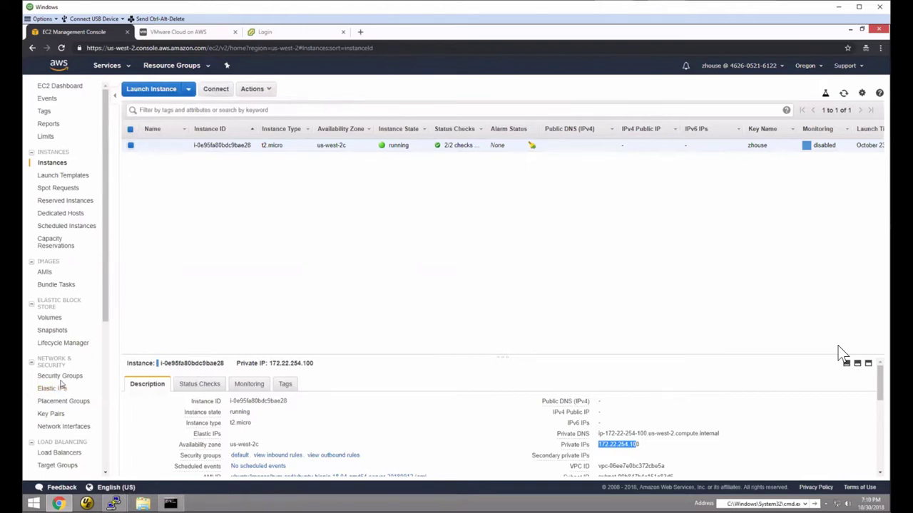
- Review the default security group's inbound and outbound rules, then start editing its inbound rules
left_click(62, 375)
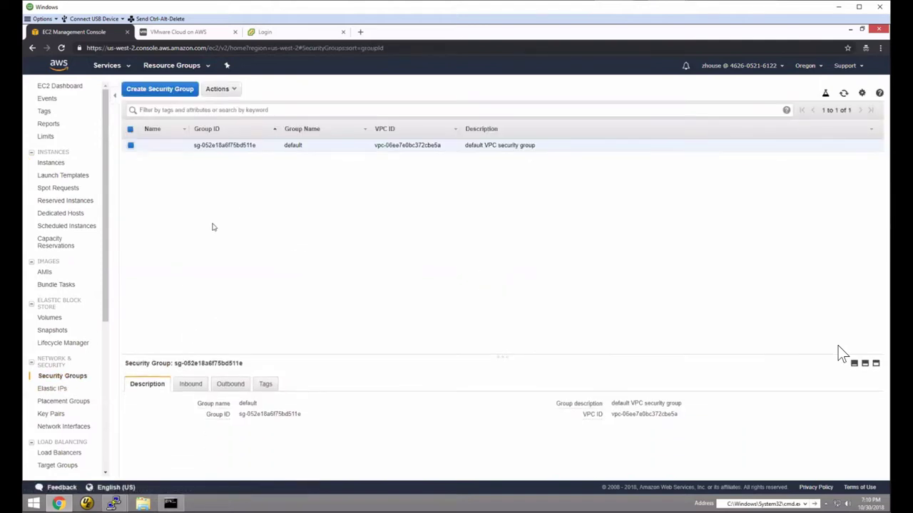
left_click_drag(506, 358, 506, 250)
left_click(190, 277)
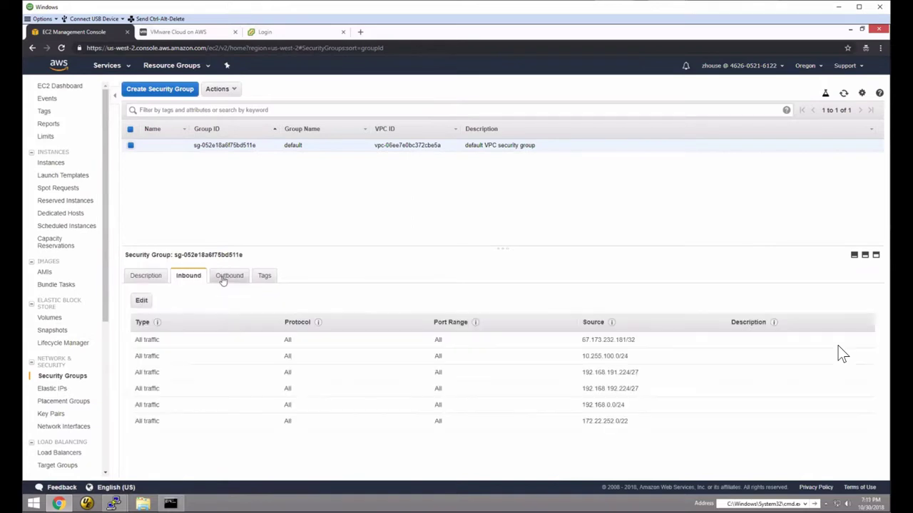
left_click(223, 279)
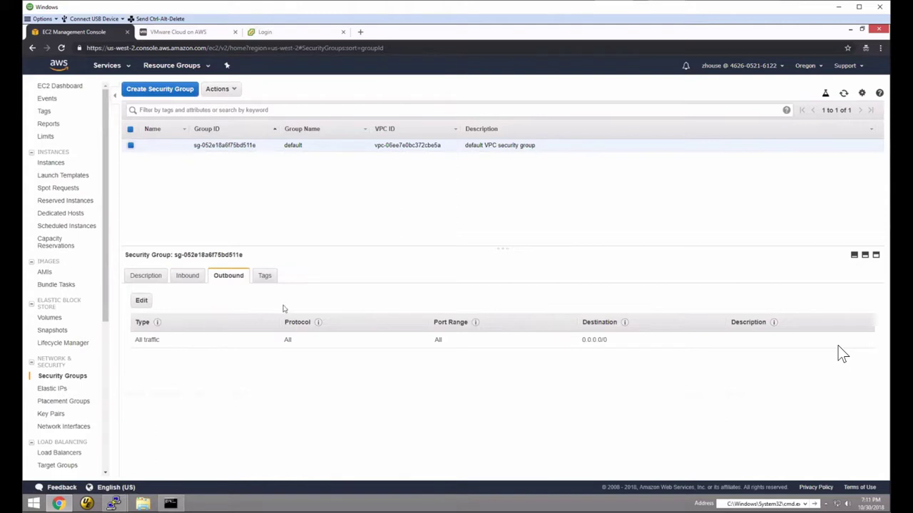
mouse_move(840, 351)
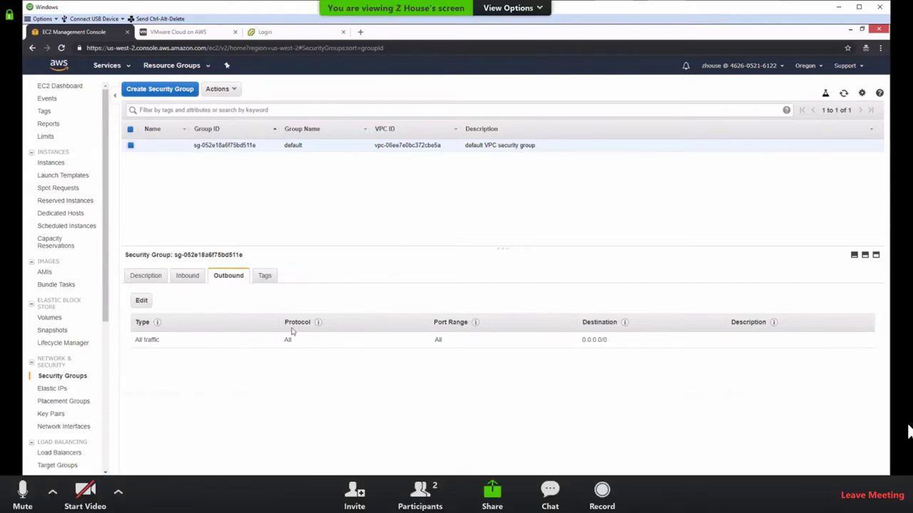
left_click(188, 275)
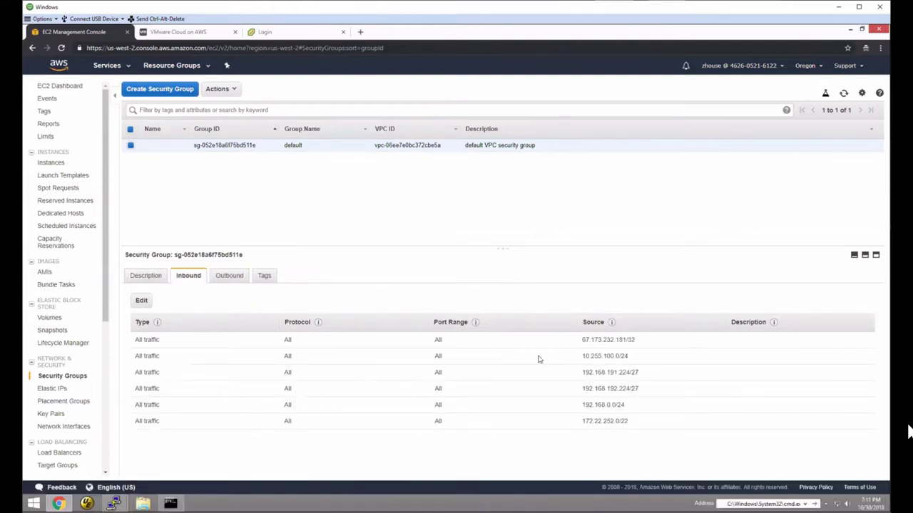
left_click(141, 301)
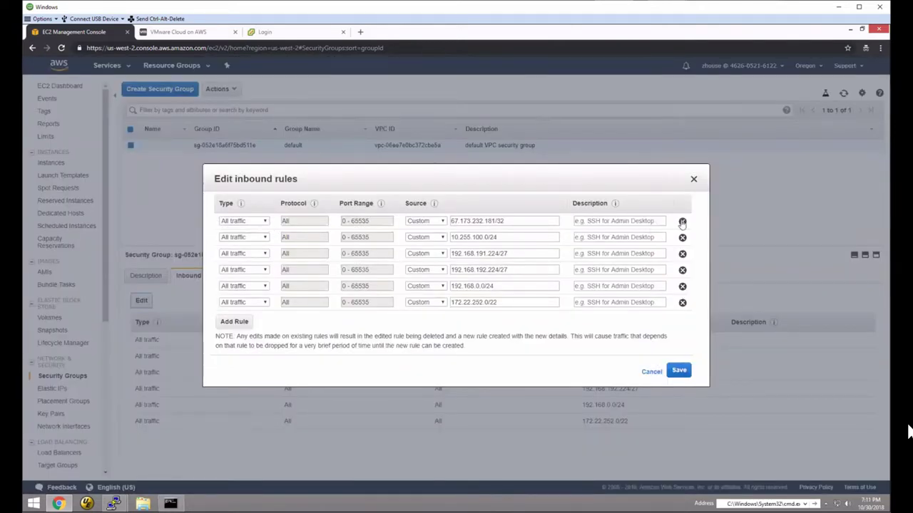
- Delete the 67.173.232.181/32 inbound rule, save, and check the remaining source ranges including 172.22.252.0/22
left_click(682, 221)
left_click(683, 356)
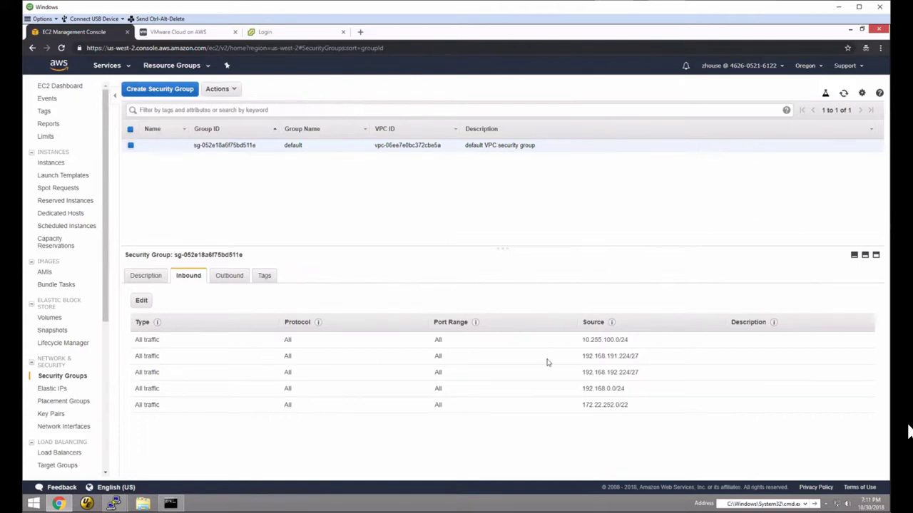
left_click_drag(581, 340, 633, 341)
left_click_drag(584, 357, 646, 359)
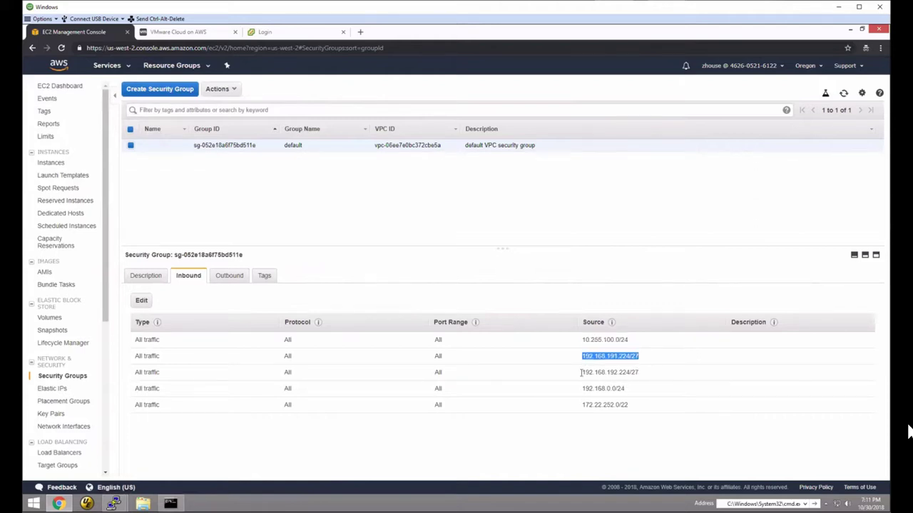
left_click_drag(581, 373, 650, 376)
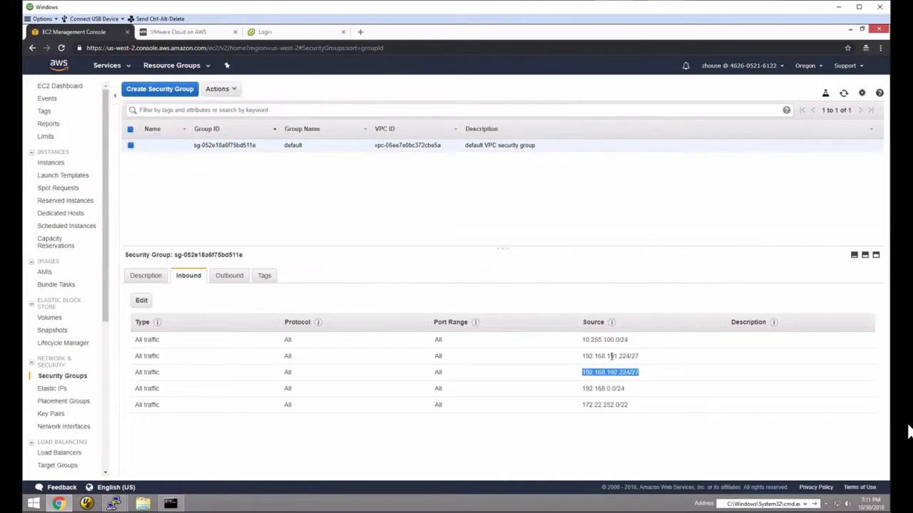
mouse_move(624, 389)
left_mouse_down()
mouse_move(581, 389)
mouse_move(581, 406)
mouse_move(631, 405)
left_mouse_up()
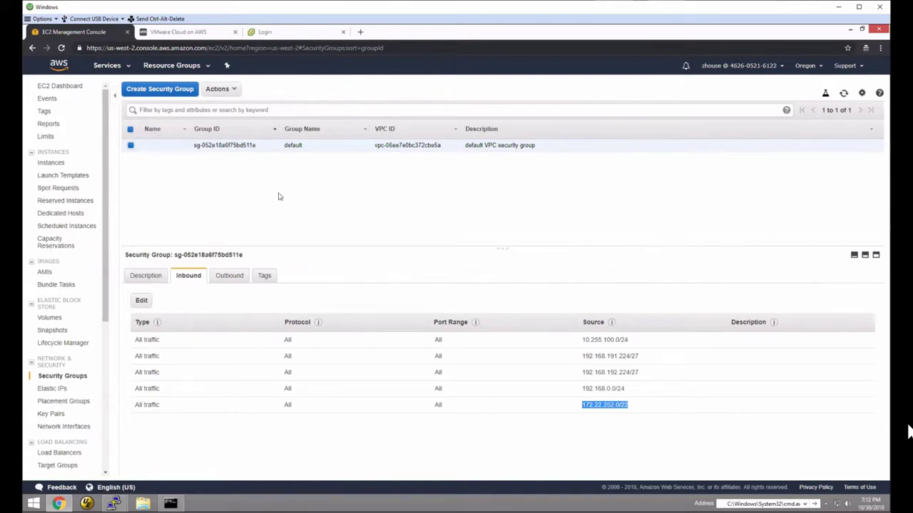
left_click(107, 66)
- List VPC subnets, widen IPv4 CIDR, sort by Availability Zone, and show the us-west-2c subnet's details
left_click(162, 255)
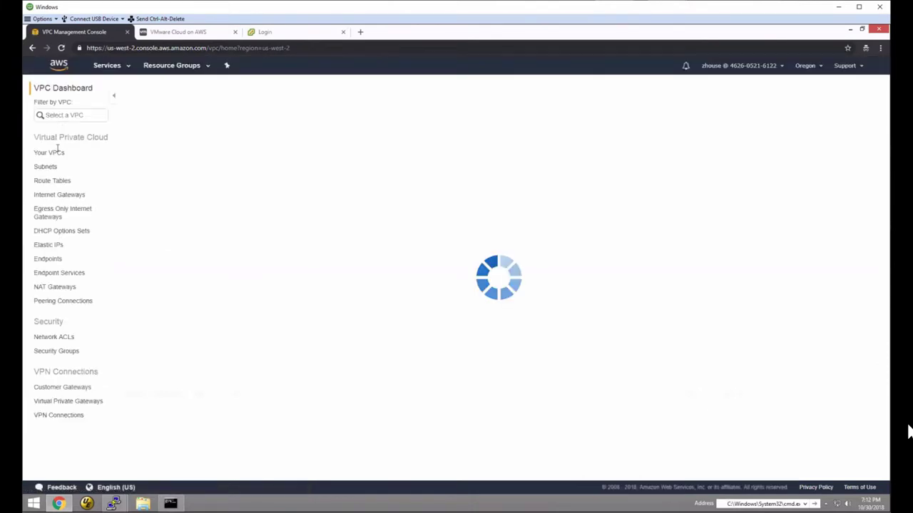
left_click(50, 152)
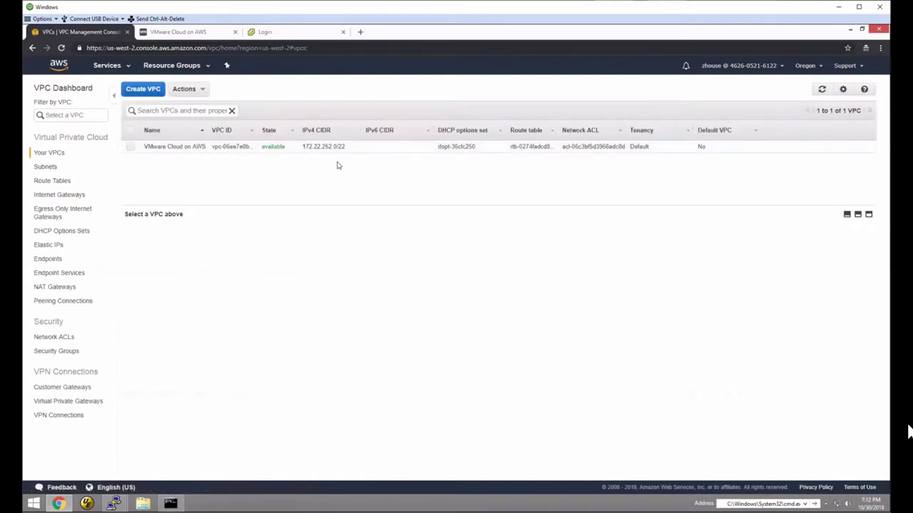
left_click(43, 167)
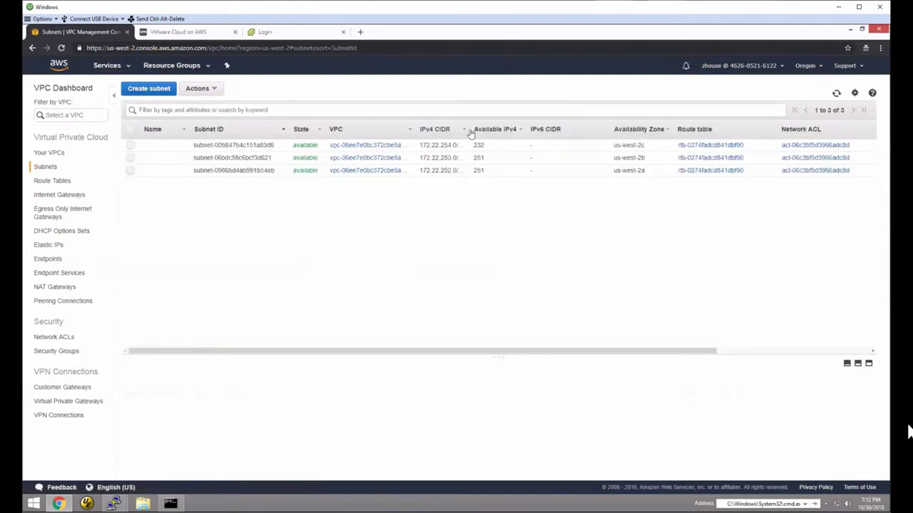
left_click_drag(474, 130, 491, 130)
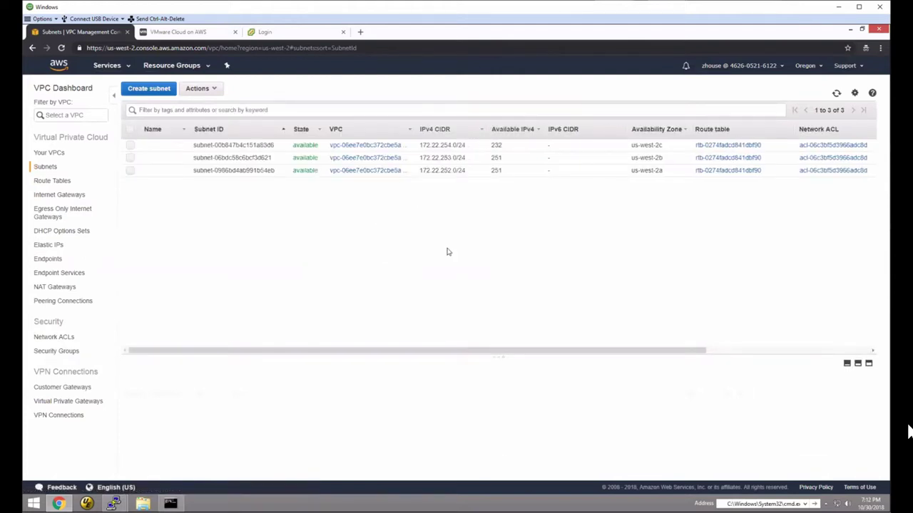
left_click(656, 130)
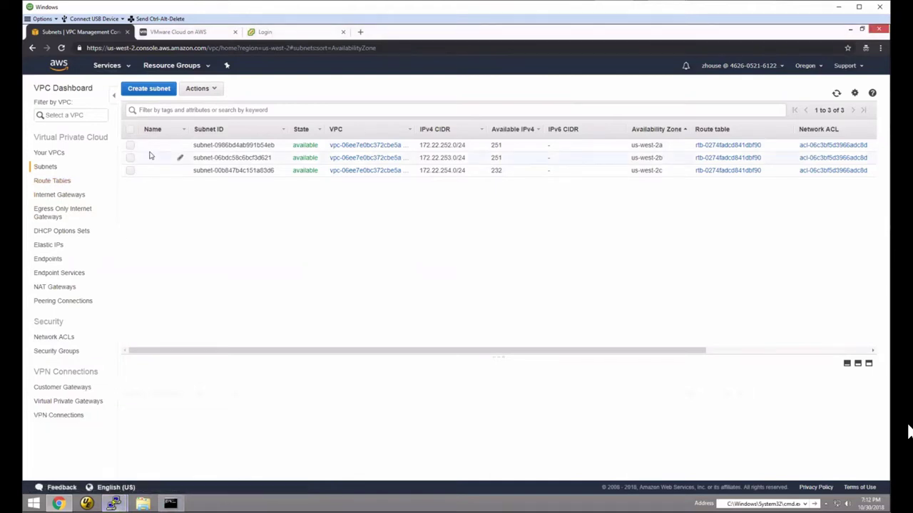
left_click(130, 170)
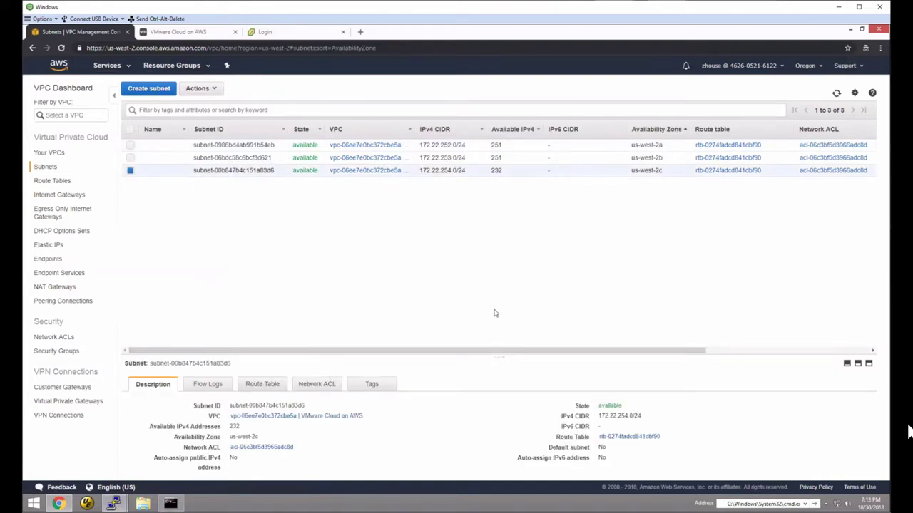
key("ctrl+a")
left_click(501, 272)
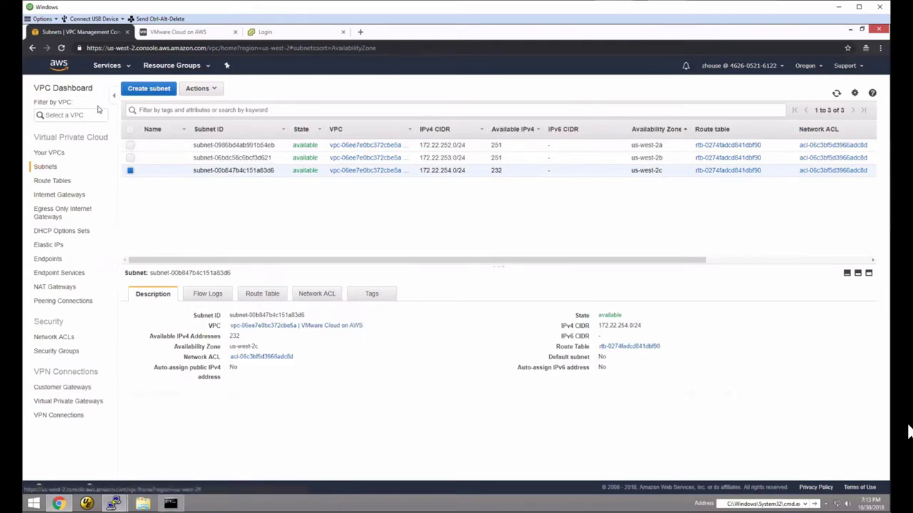
left_click(107, 66)
- In EC2 Network Interfaces, select the in-use VMC interface with primary IP 172.22.254.177
left_click(164, 138)
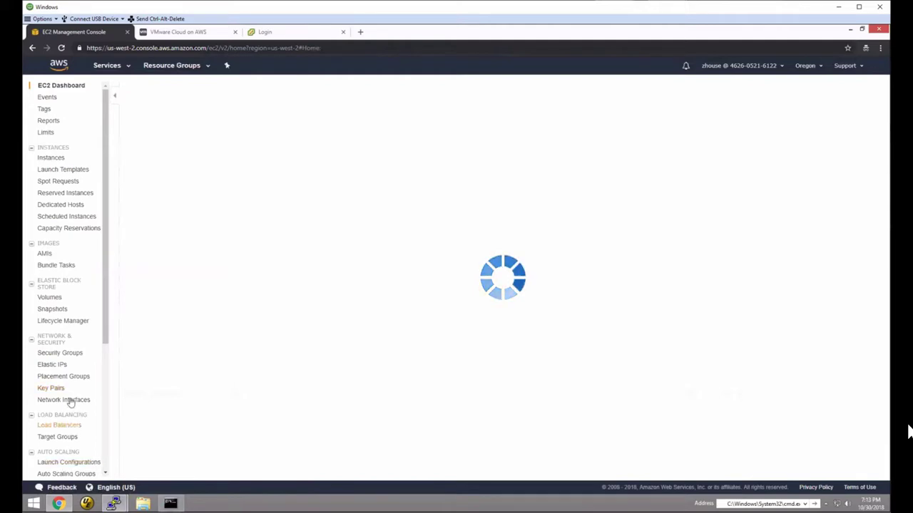
left_click(68, 400)
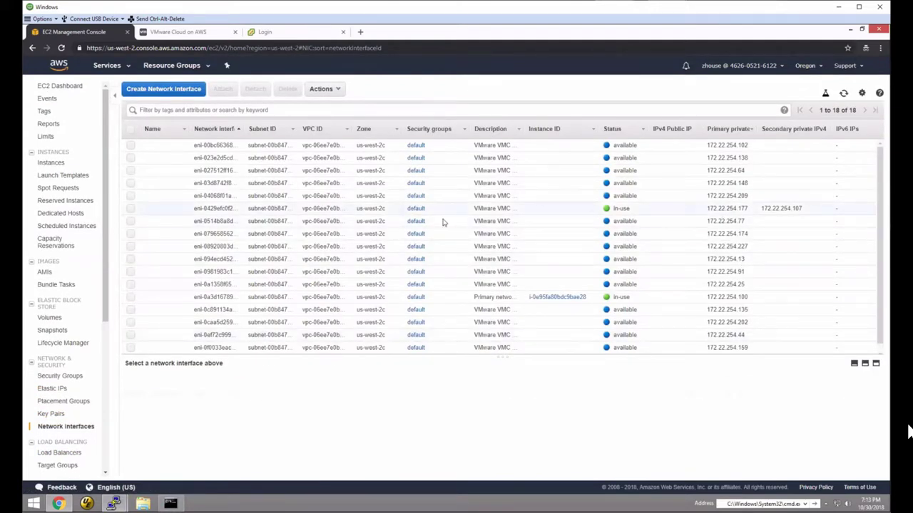
left_click_drag(706, 208, 751, 208)
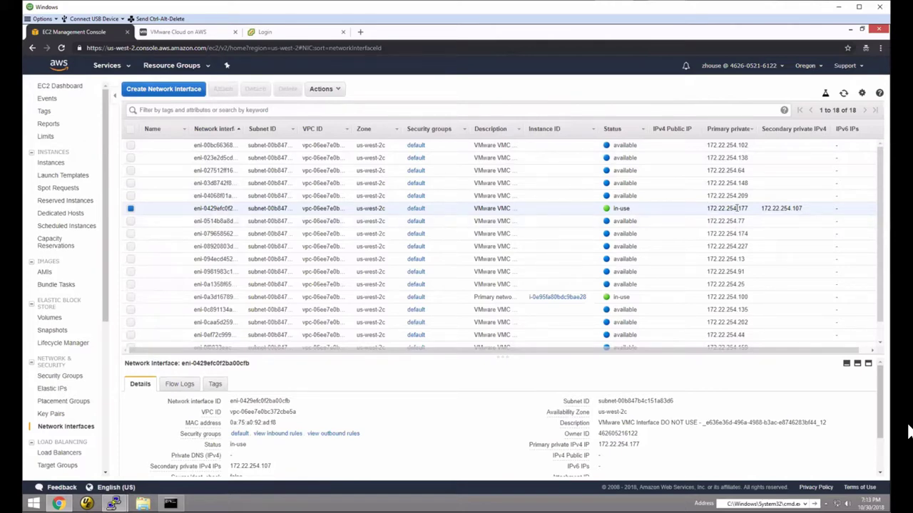
double_click(737, 209)
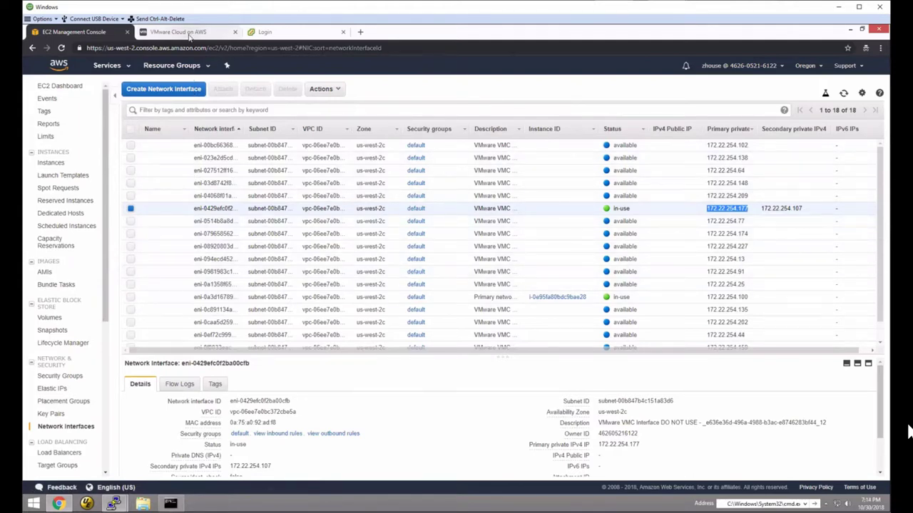
- Open the SDDC's Networking & Security Gateway Firewall, showing the six Management Gateway rules
left_click(179, 31)
left_click(114, 179)
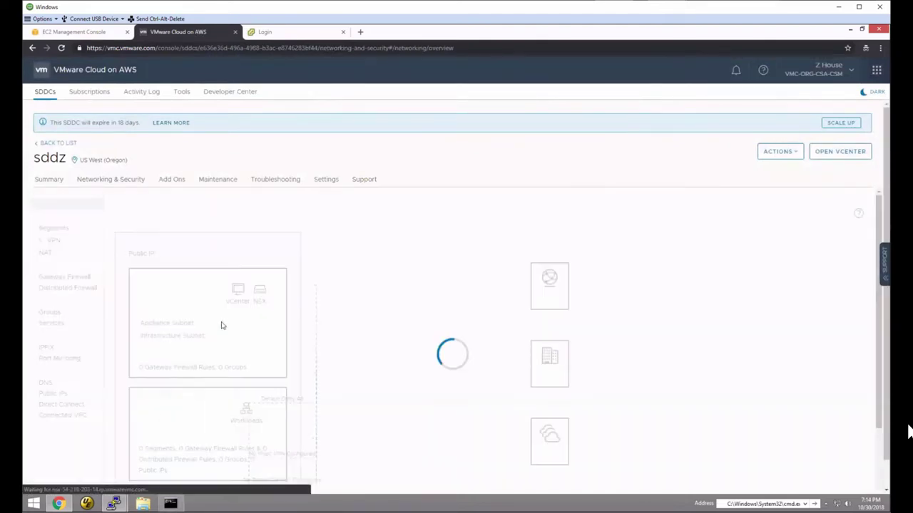
left_click(70, 278)
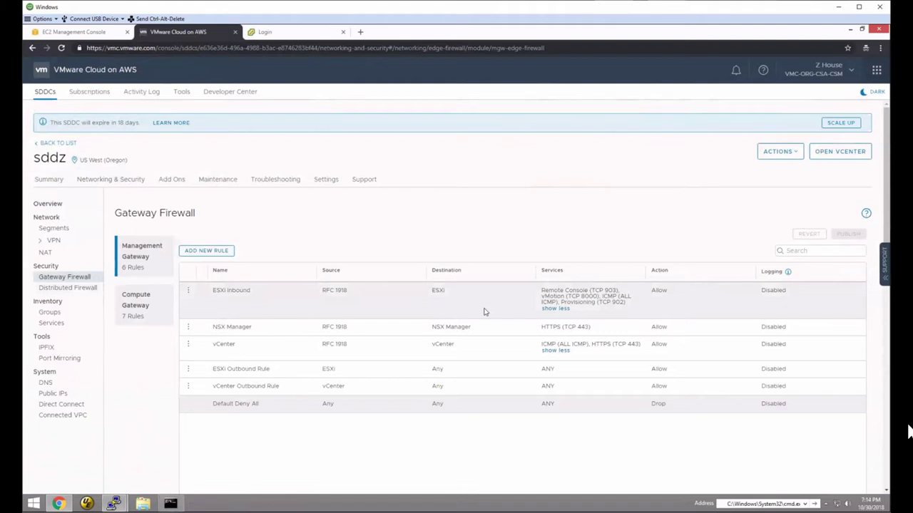
- Inspect the ESXi Inbound services and the vCenter rule's RFC 1918 source and services
left_click(548, 309)
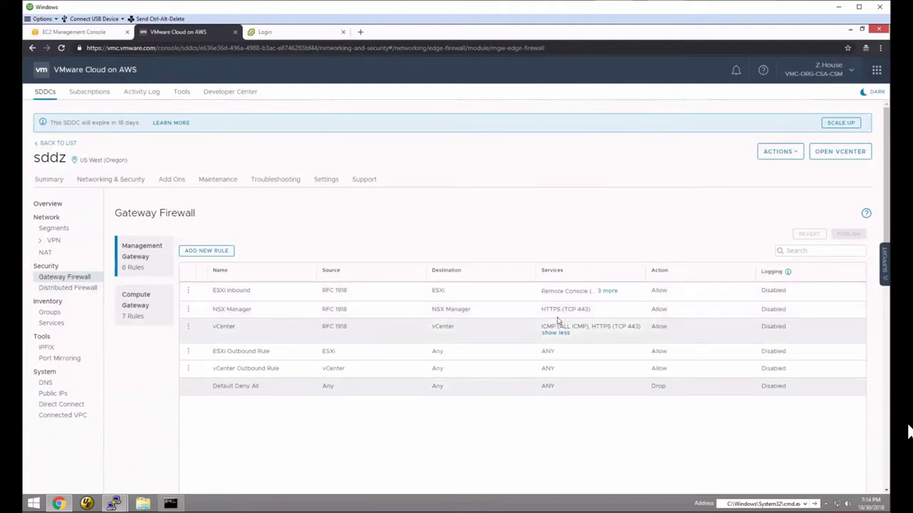
left_click(607, 291)
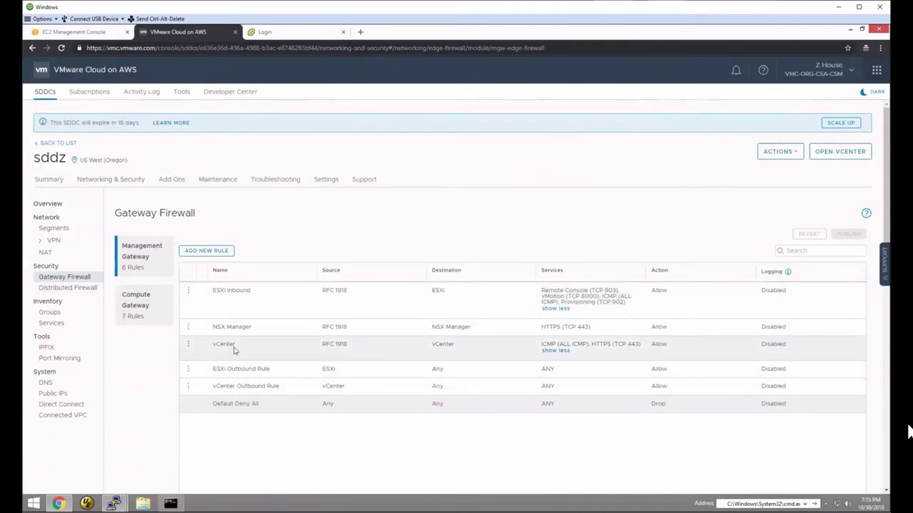
left_click_drag(322, 344, 339, 350)
left_click(563, 350)
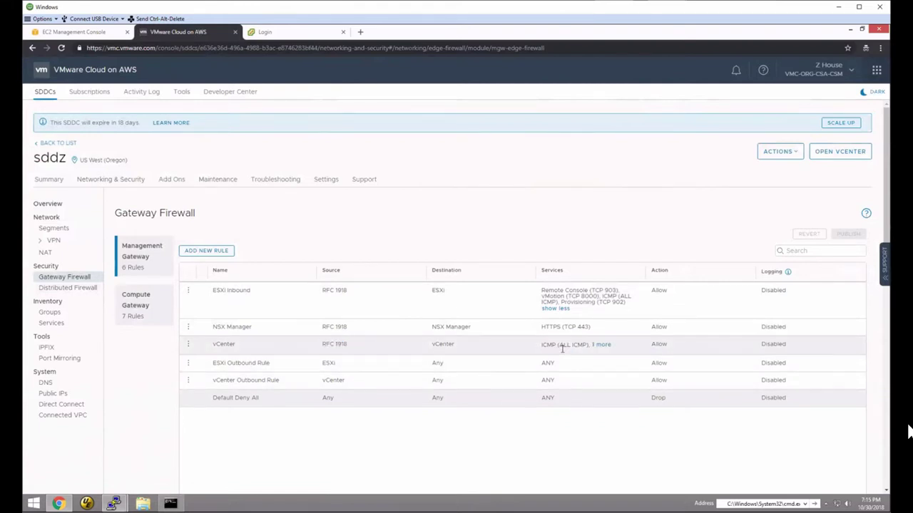
left_click(602, 345)
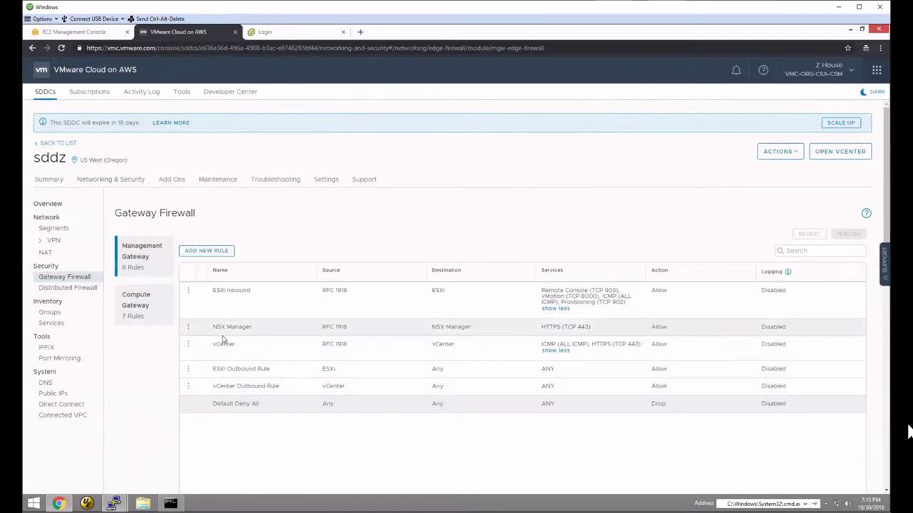
- Edit the vCenter rule to remove ICMP (ALL ICMP), leaving only HTTPS (TCP 443)
left_click(188, 344)
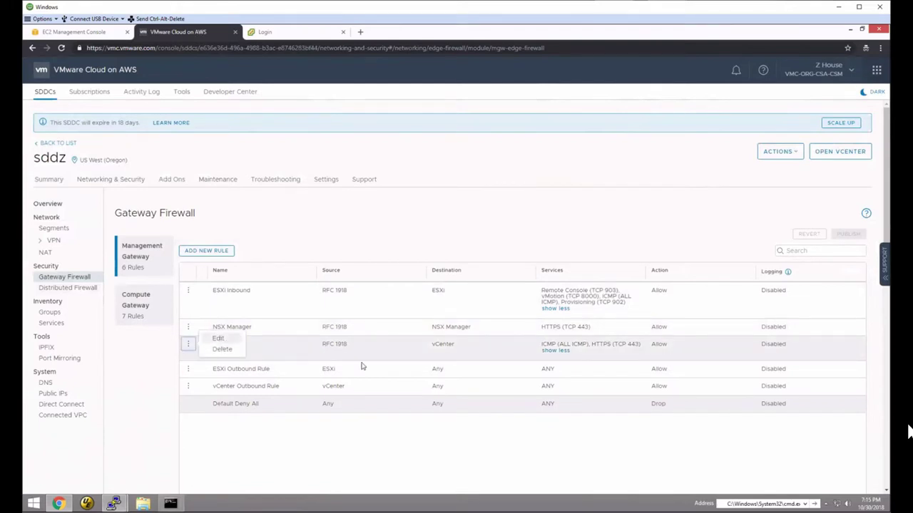
left_click(663, 345)
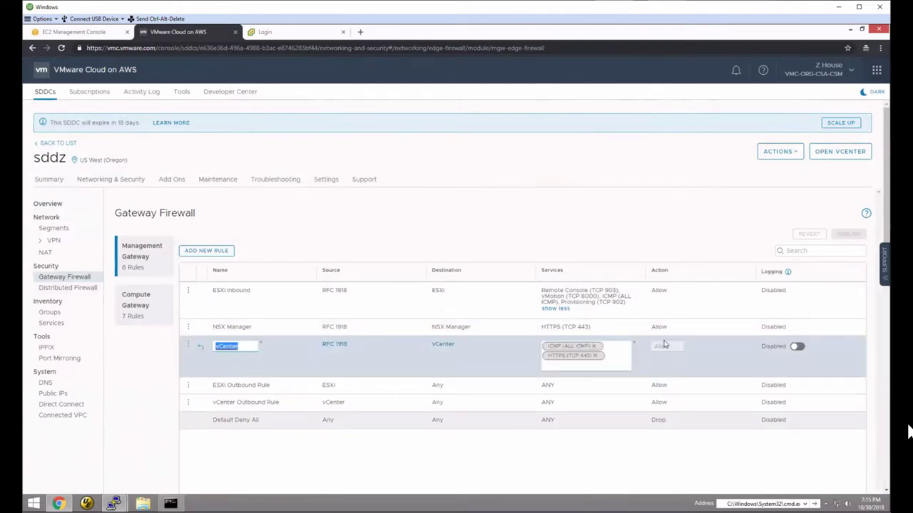
left_click(593, 346)
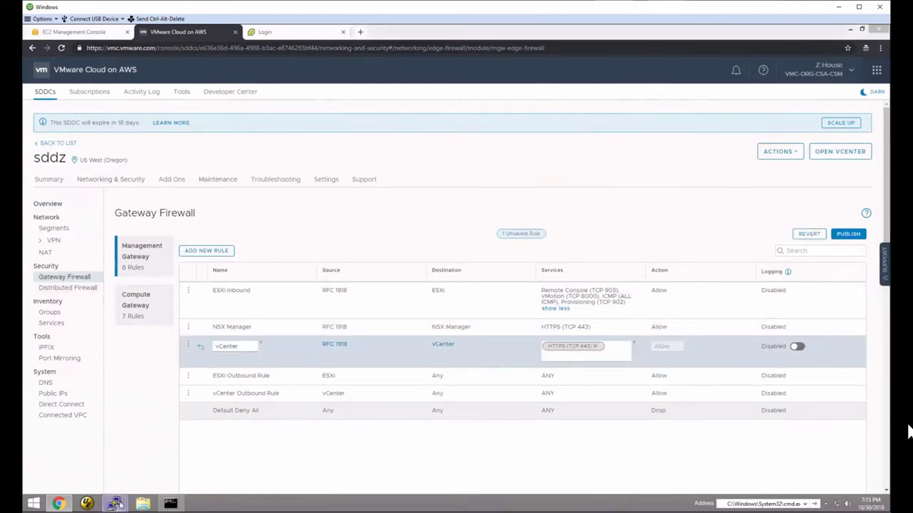
left_click(113, 503)
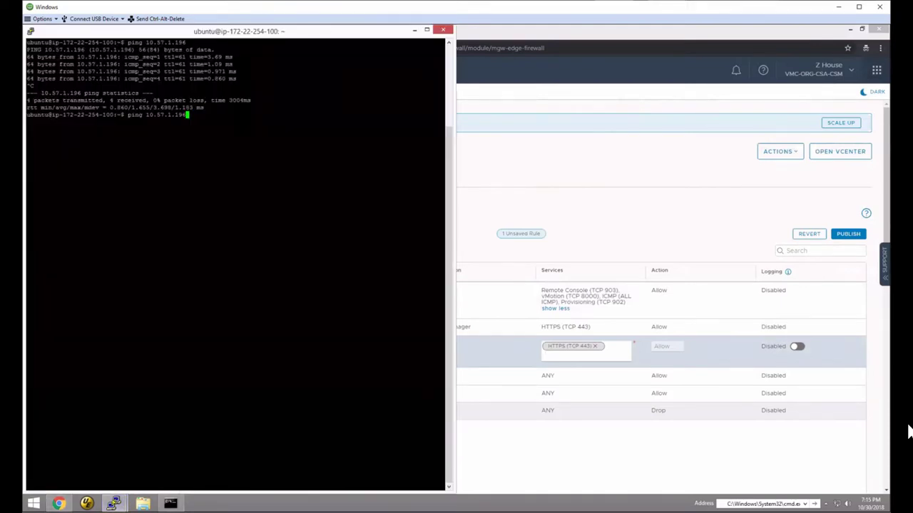
- Publish the vCenter rule while pinging 10.57.1.196; replies stop, giving 77% loss
key("Return")
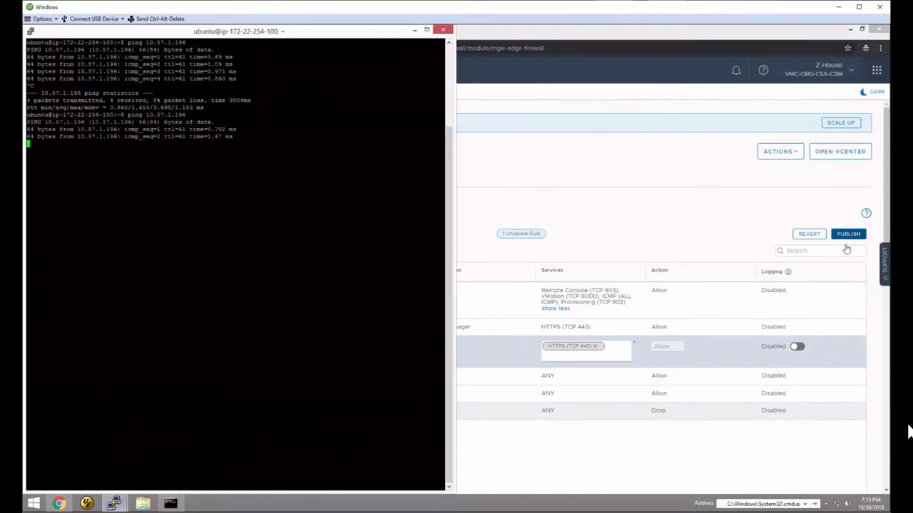
left_click(847, 249)
mouse_move(113, 503)
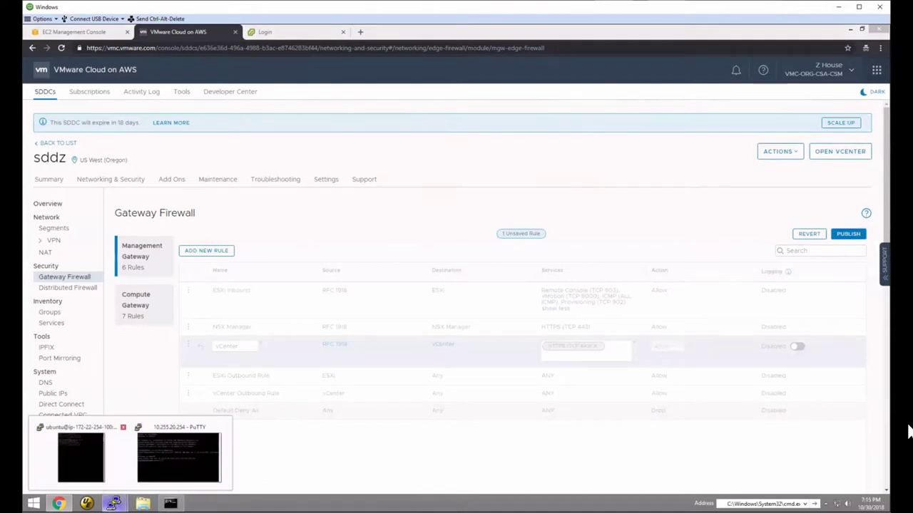
left_click(80, 456)
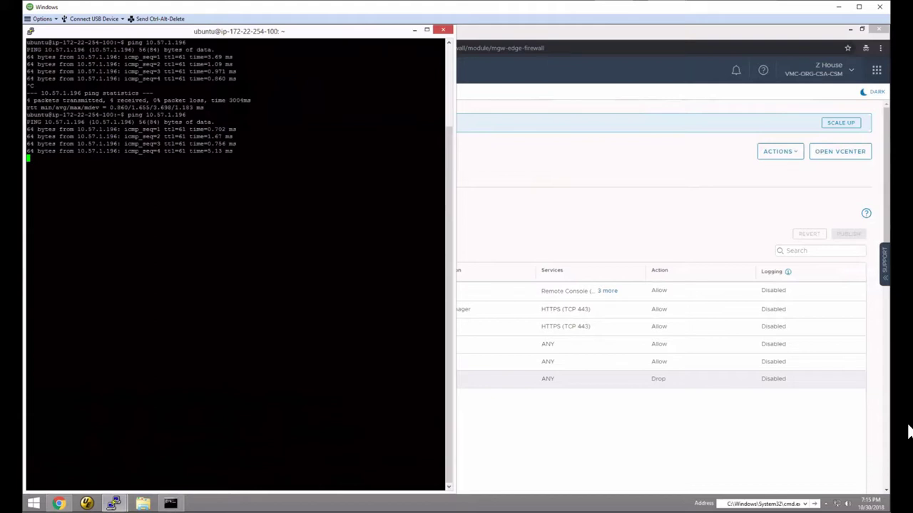
key("ctrl+c")
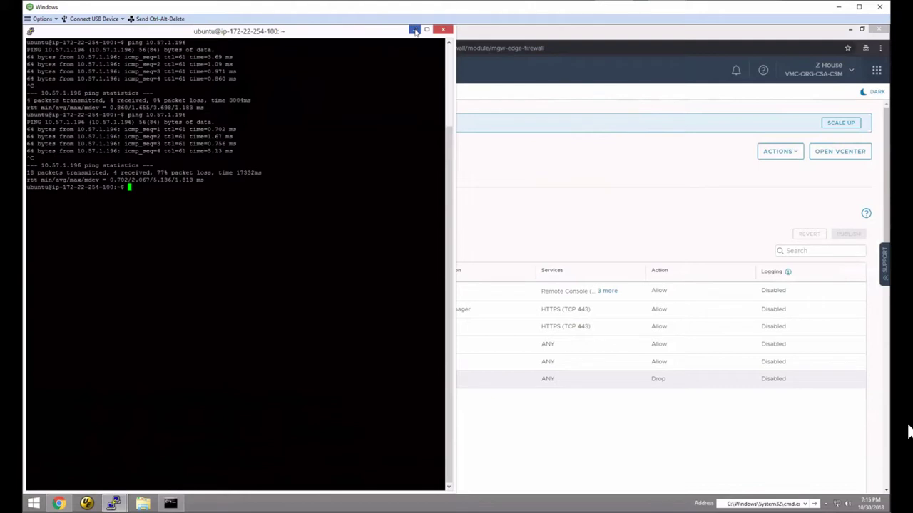
left_click(415, 29)
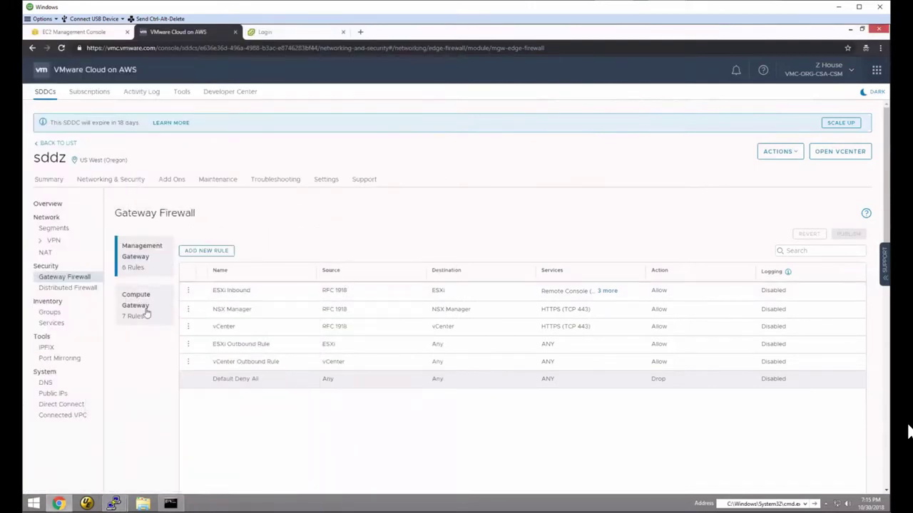
- Find the Shared segment's gateway 10.255.100.254/24 under Network Segments, then go to vCenter login
left_click(147, 311)
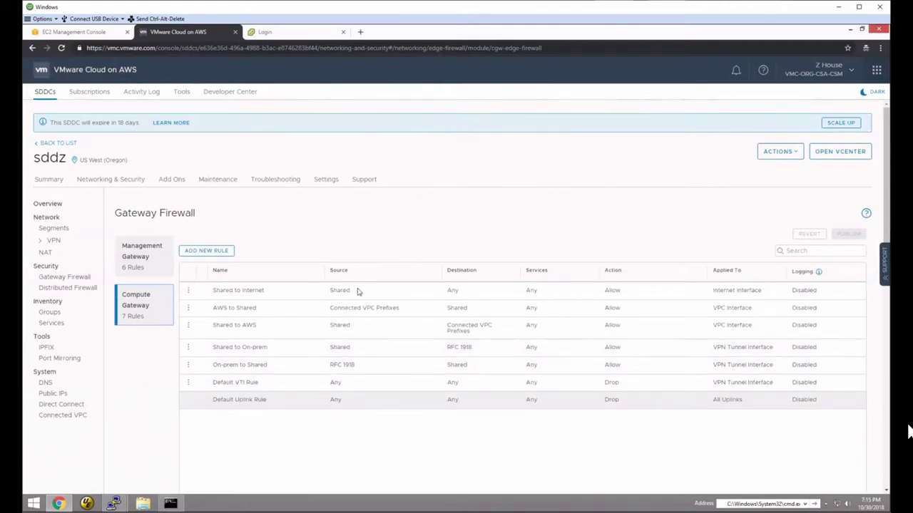
left_click(54, 228)
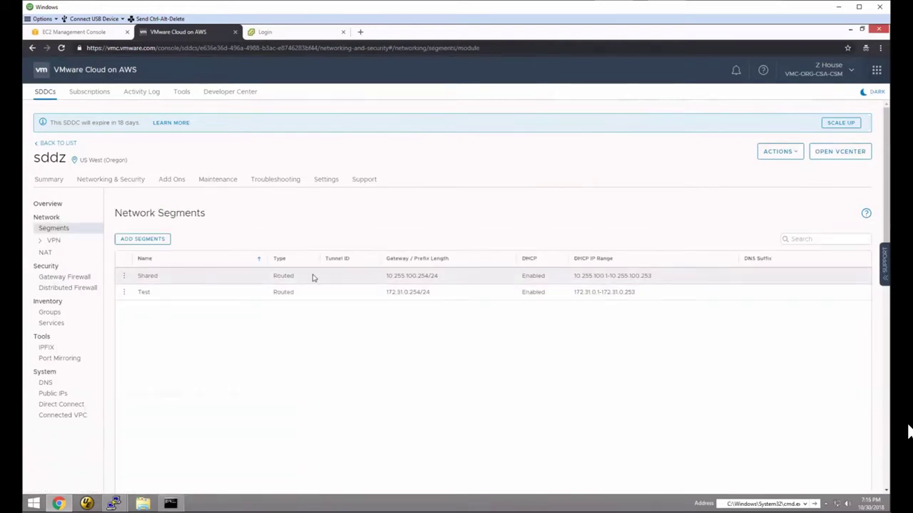
left_click_drag(385, 275, 450, 276)
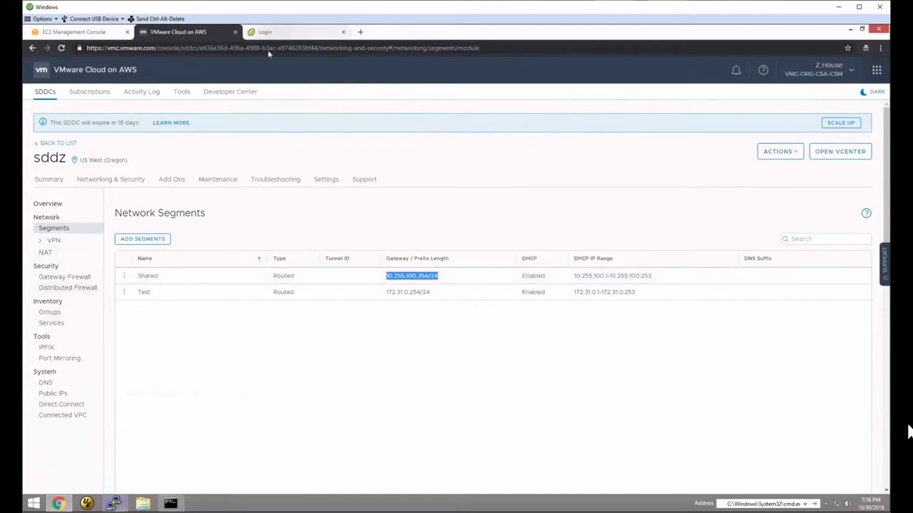
left_click(268, 34)
left_click(149, 221)
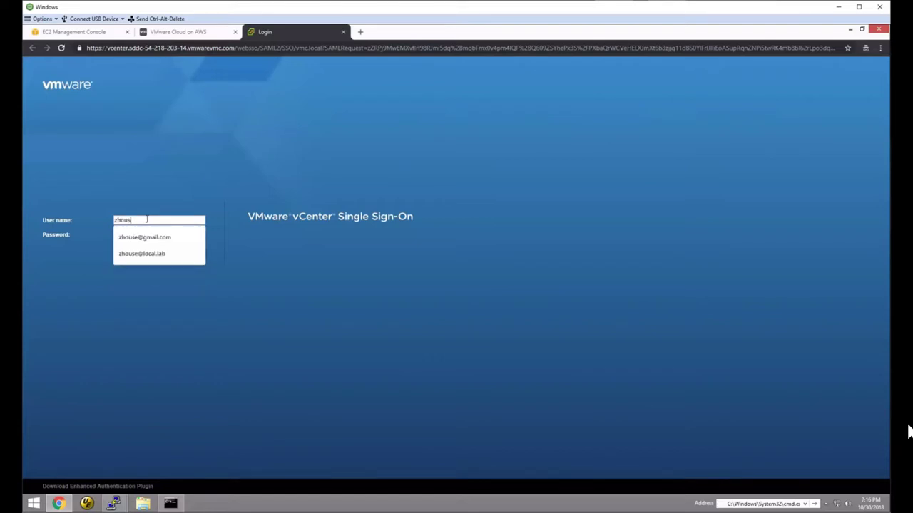
- Sign in to vCenter Single Sign-On with the user name and password
key("Tab")
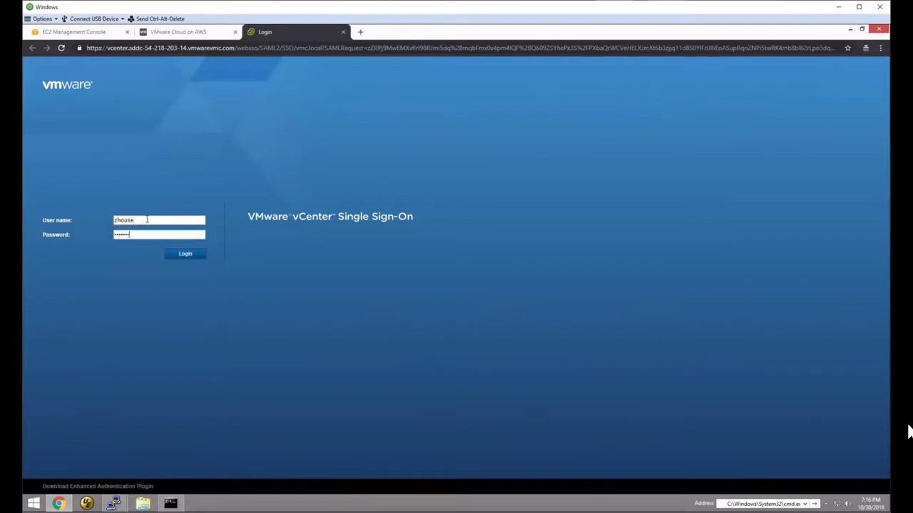
key("Return")
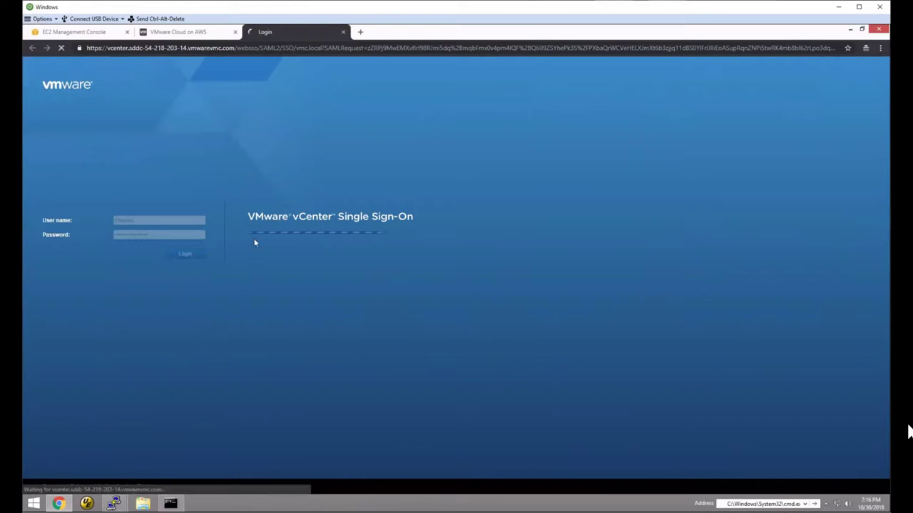
- Review the seven Compute Gateway firewall rules, Shared to Internet through Default Uplink Rule
left_click(179, 32)
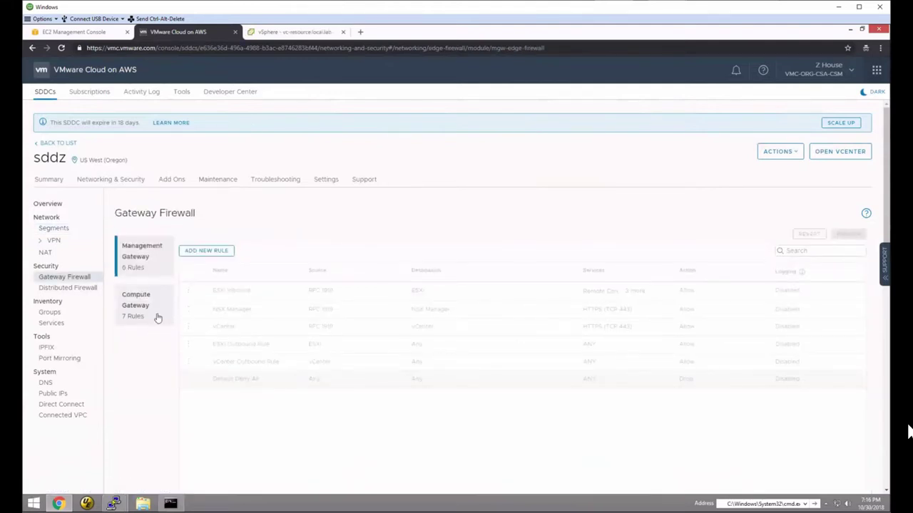
left_click(162, 323)
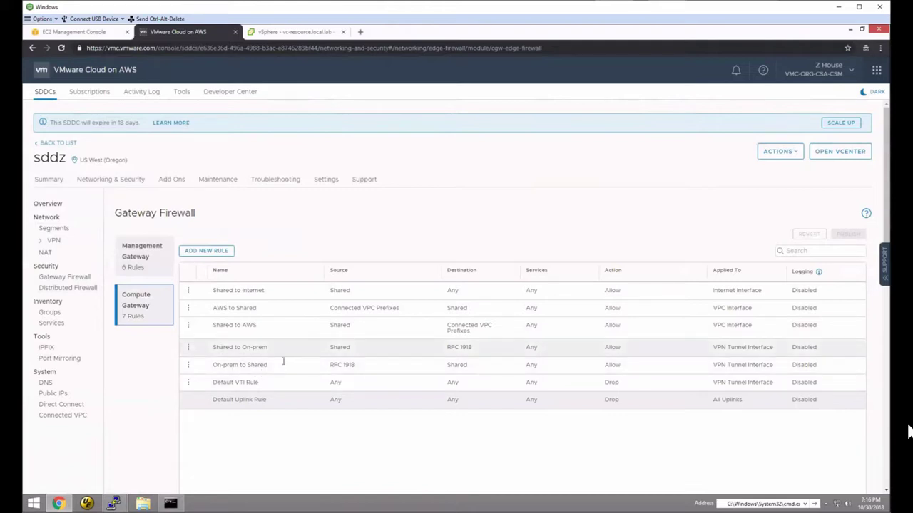
left_click(285, 32)
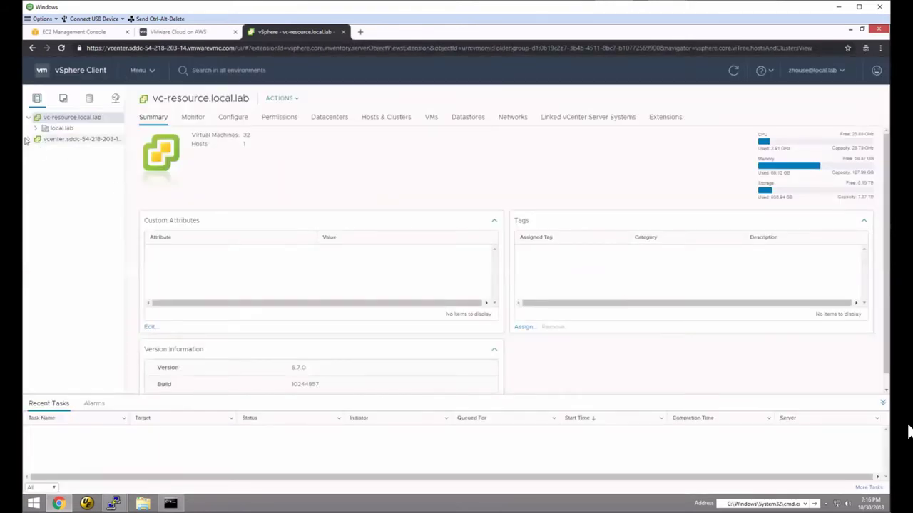
- Expand vcenter.sddc > SDDC-Datacenter > Cluster-1 > Compute-ResourcePool and open the shared VM's summary
left_click(29, 139)
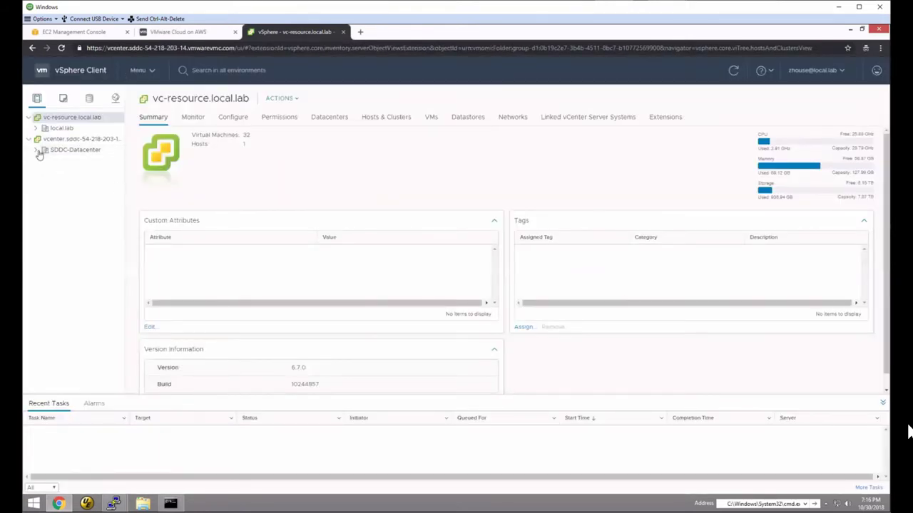
left_click(37, 151)
left_click(50, 183)
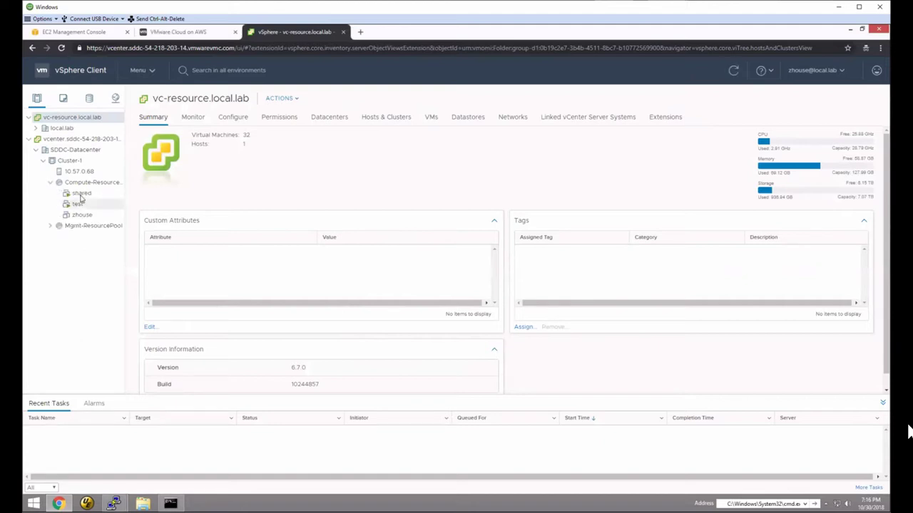
left_click(80, 194)
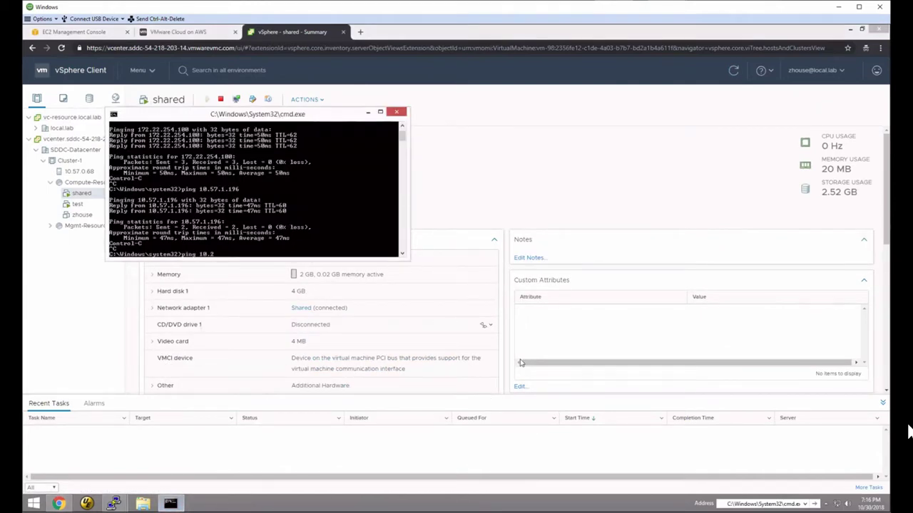
- Ping the shared VM at 10.255.100.32 from Command Prompt, getting 4 of 4 replies
type("32")
key("Return")
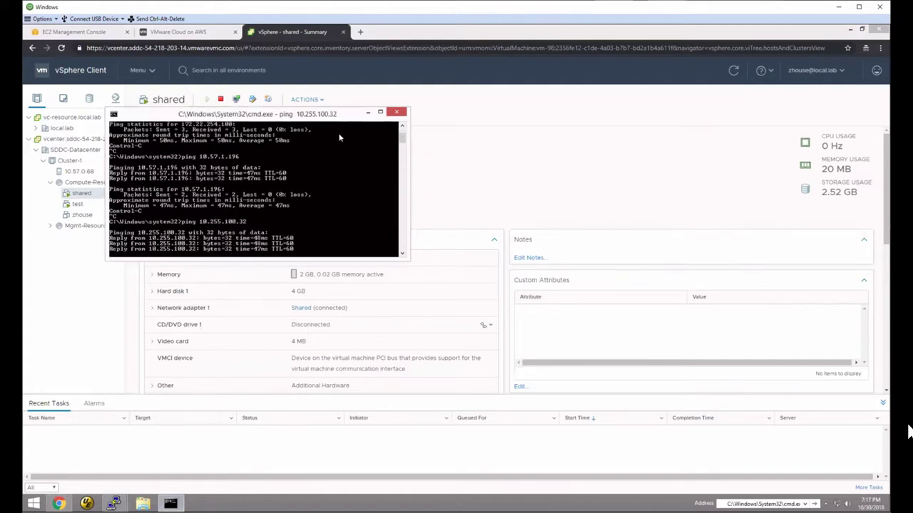
left_click_drag(284, 120, 542, 174)
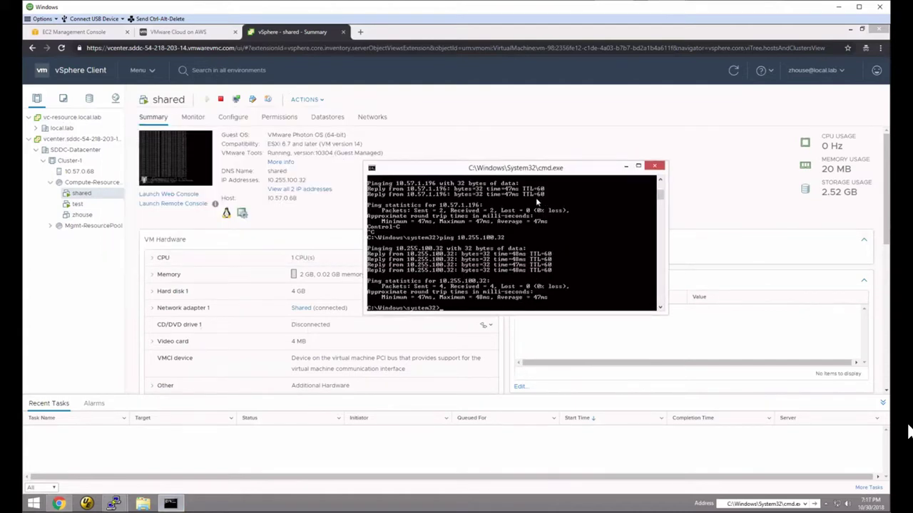
key("Return")
left_click(113, 503)
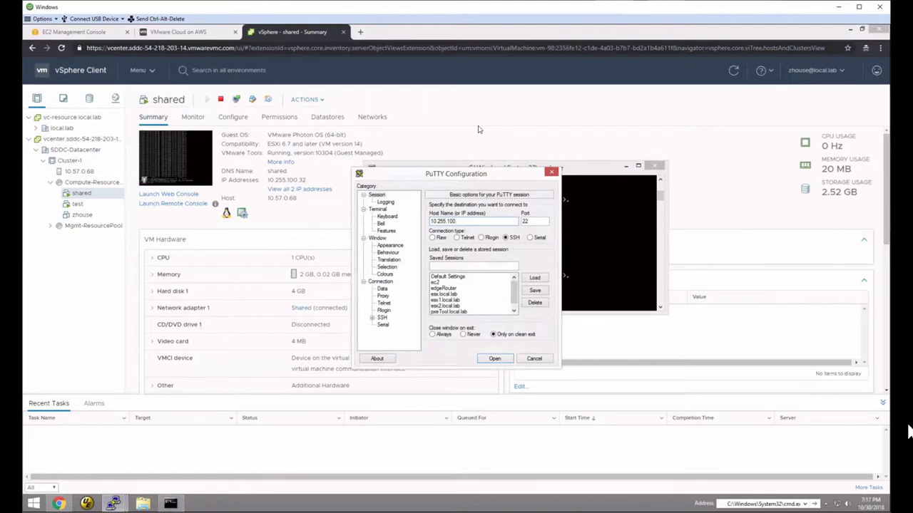
- SSH into 10.255.100.32, trusting its host key, and log in as root
key("Return")
key("Tab")
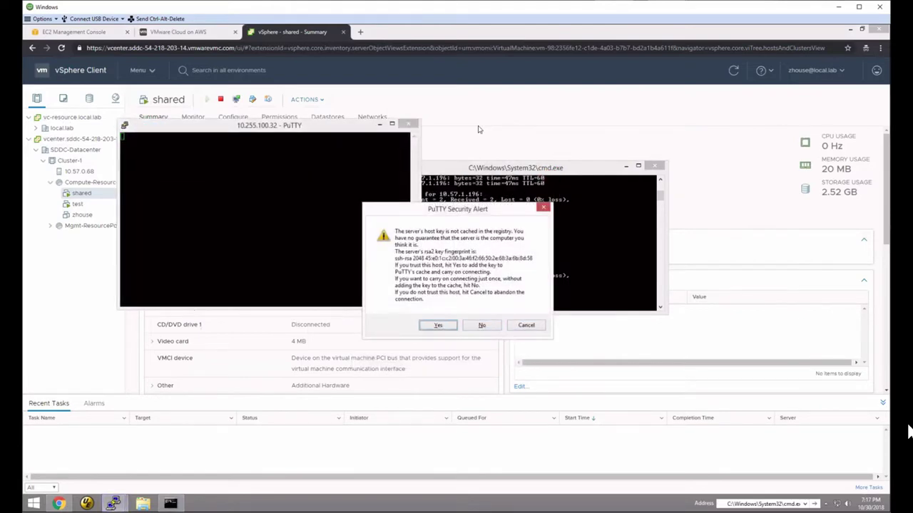
key("Return")
type("root")
key("Return")
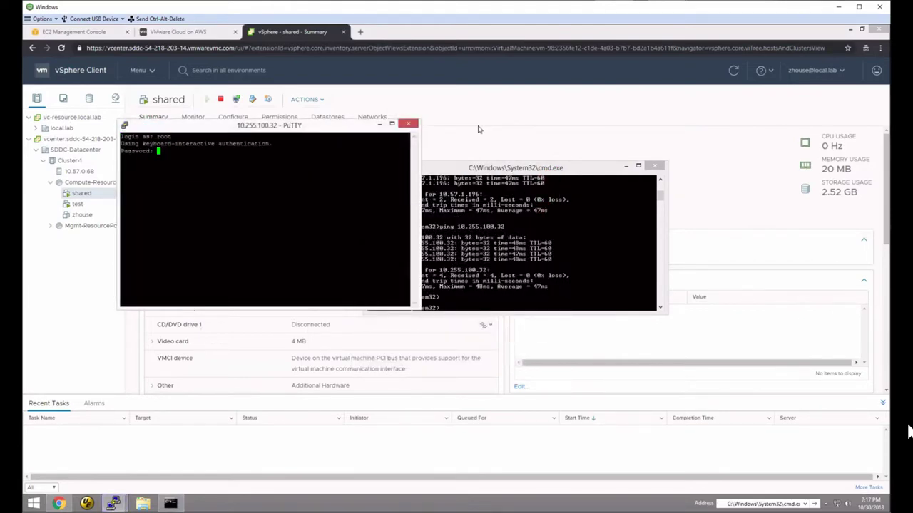
key("Return")
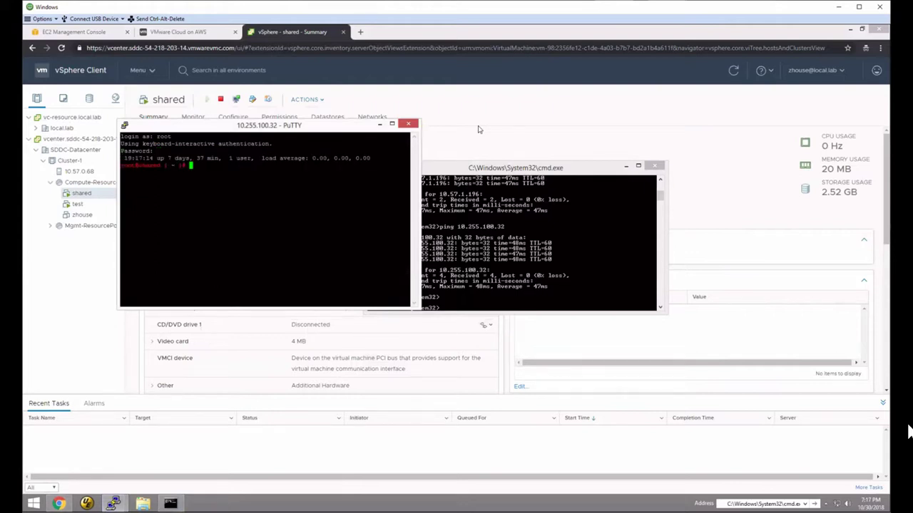
- Ping 192.168.192.254 from the shared VM and confirm it replies
type("ping 192.168.192.254")
key("Return")
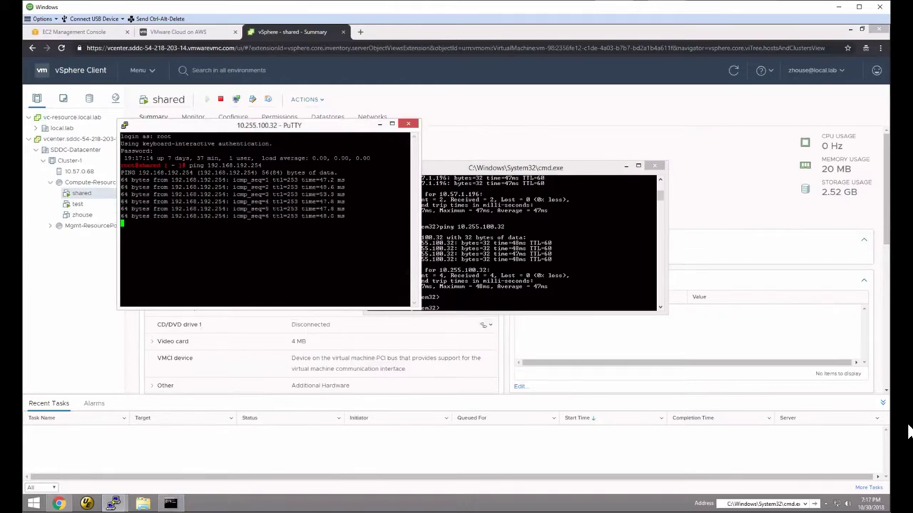
key("ctrl+c")
left_click(380, 124)
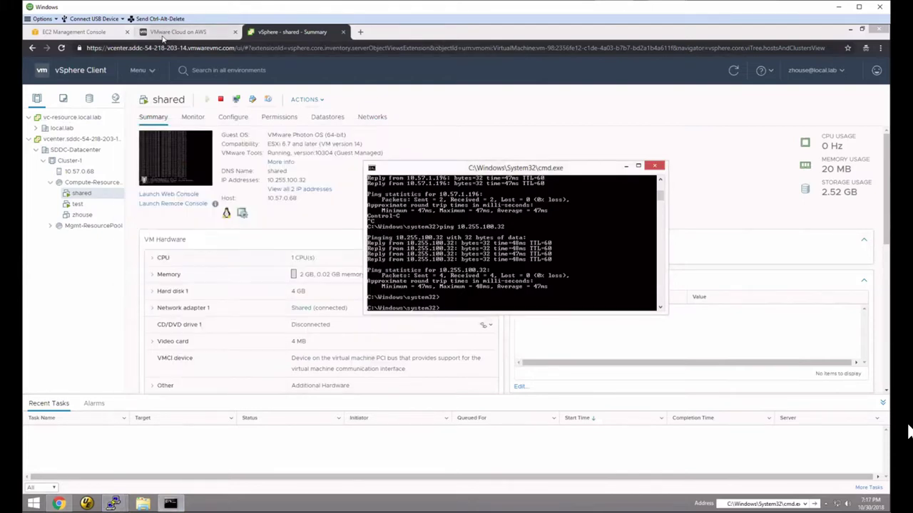
left_click(179, 32)
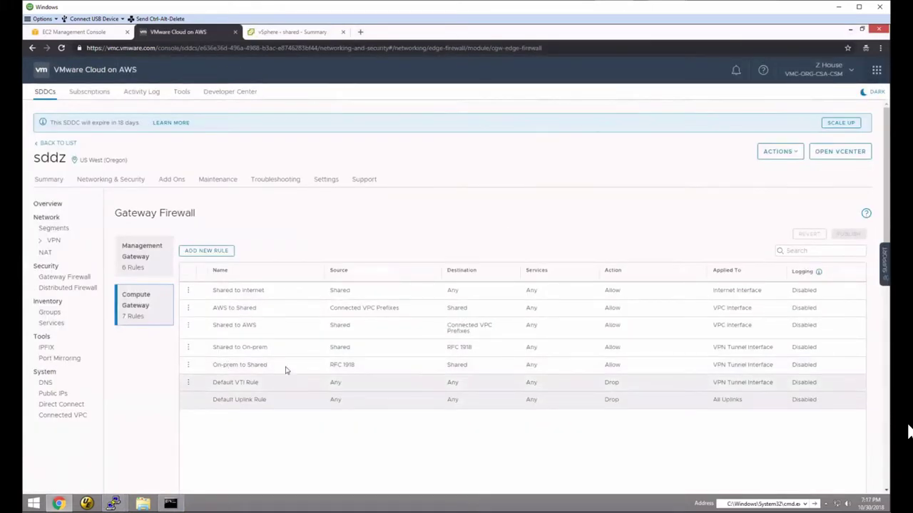
key("XF86AudioLowerVolume")
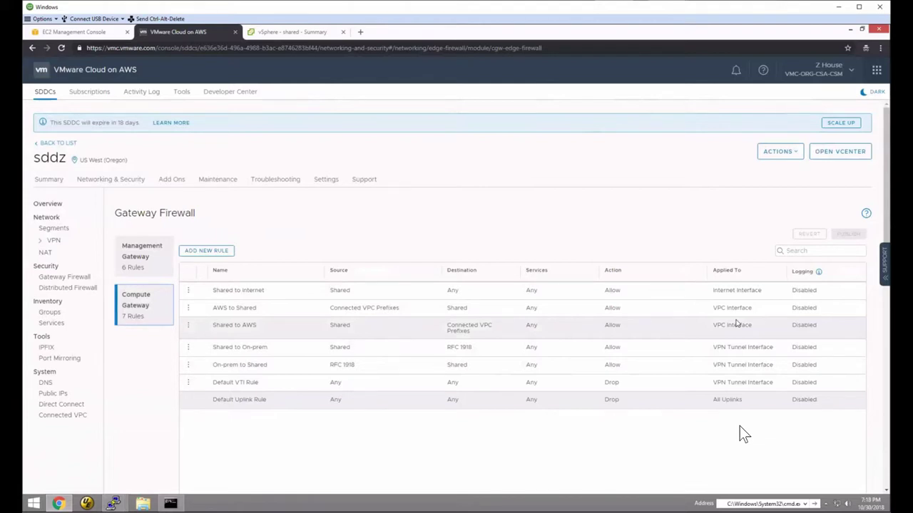
left_click(206, 250)
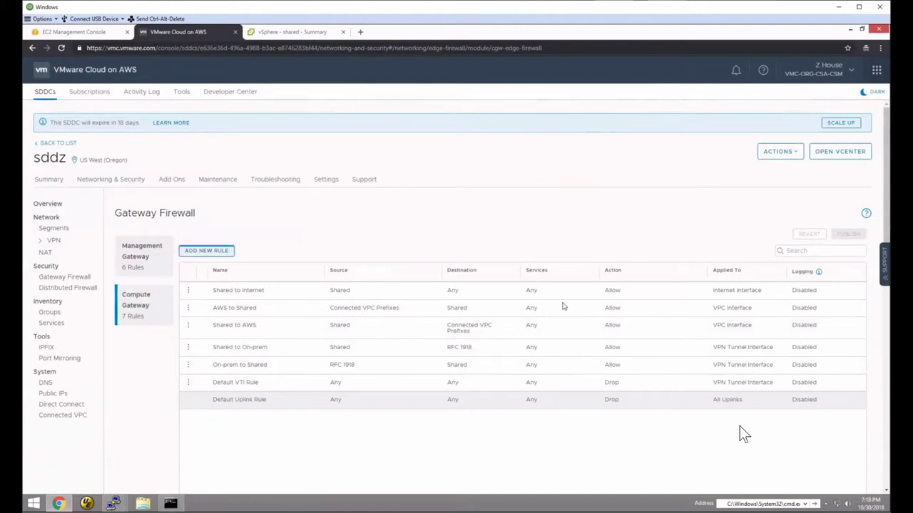
left_click(753, 298)
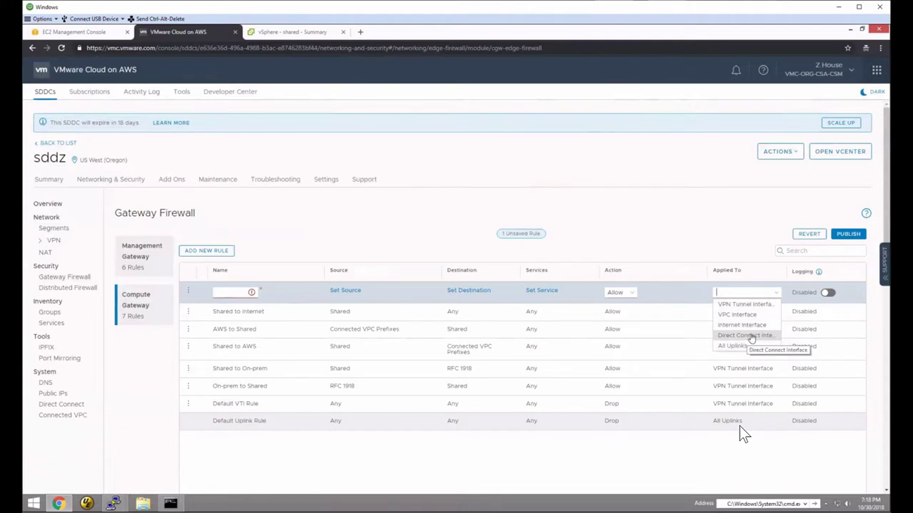
left_click(300, 261)
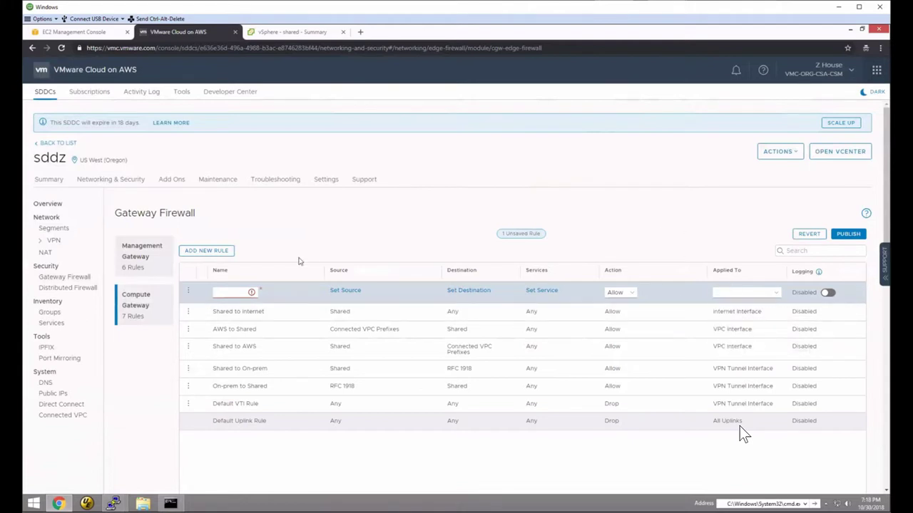
left_click(188, 291)
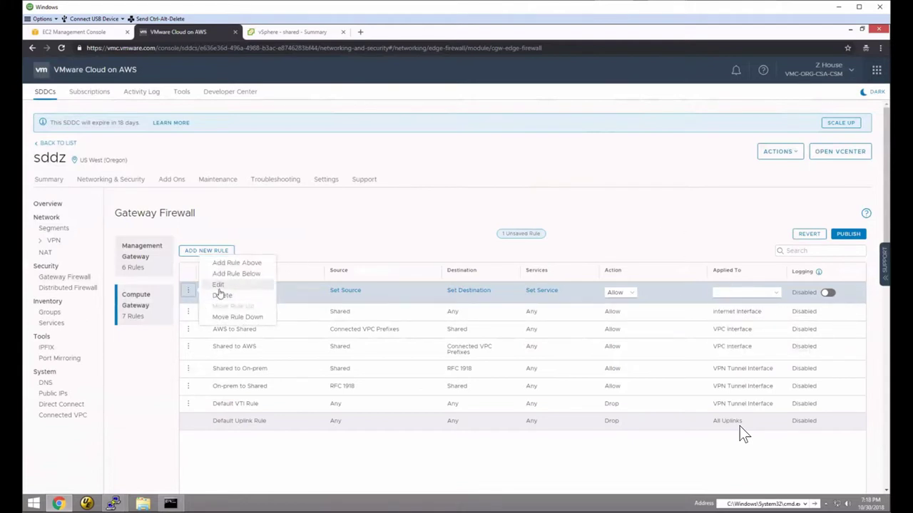
left_click(219, 295)
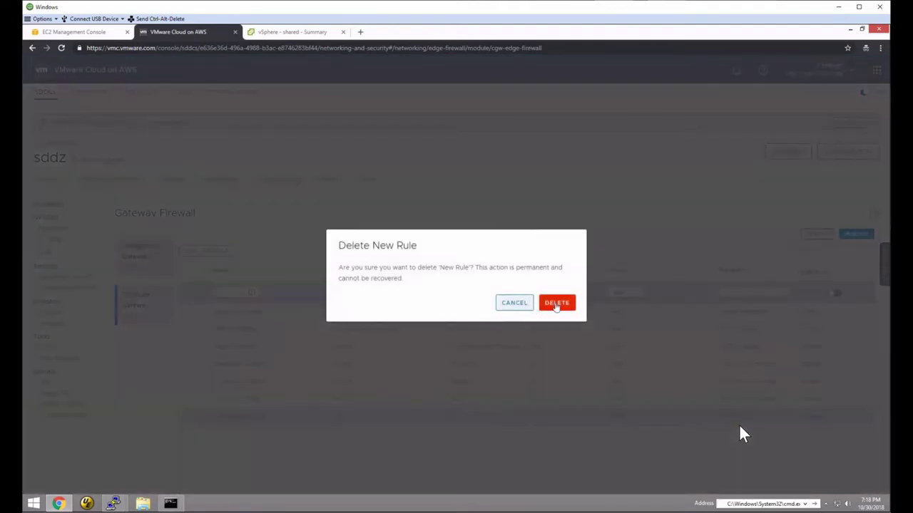
left_click(557, 303)
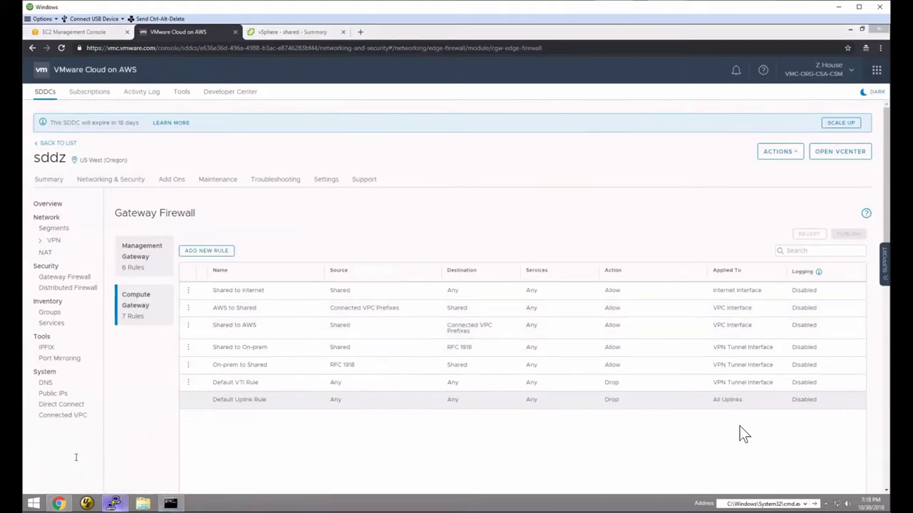
left_click(113, 503)
- Place the sessions side by side and ping 10.255.100.32 from the Ubuntu host successfully
mouse_move(287, 454)
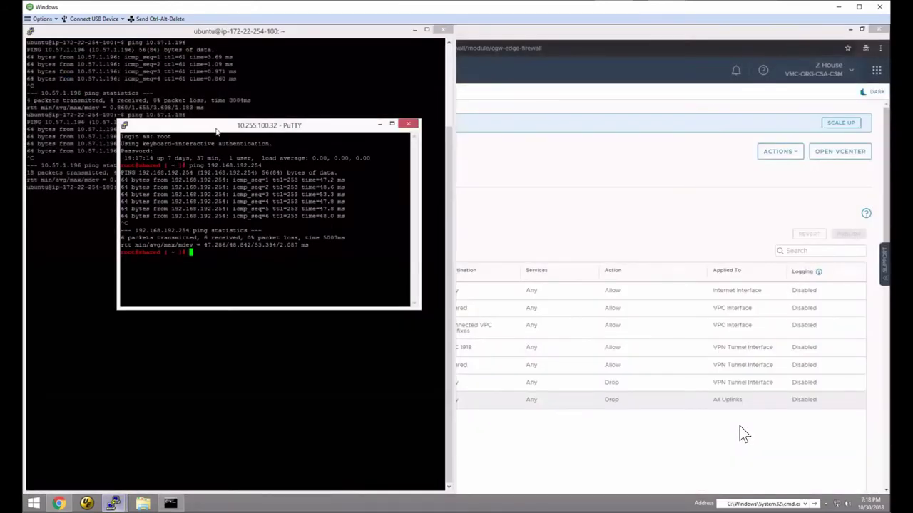
left_click_drag(178, 125, 854, 163)
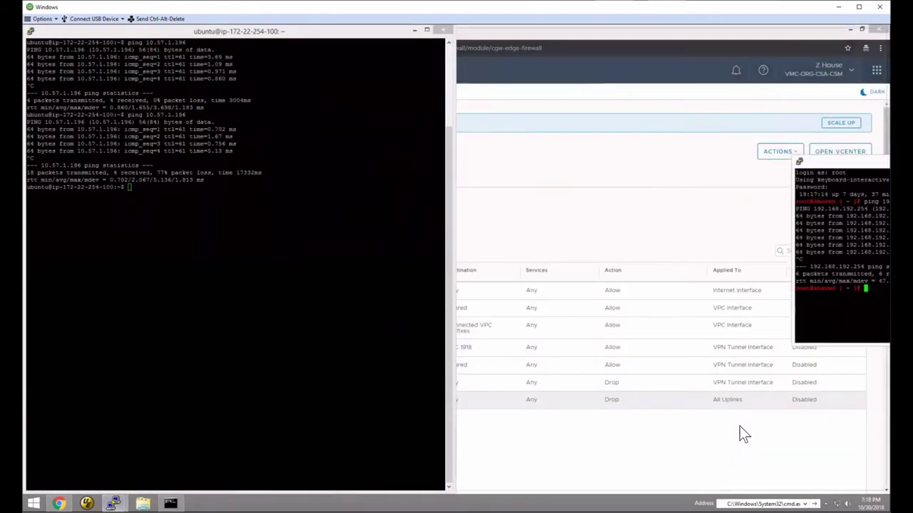
type("ping ")
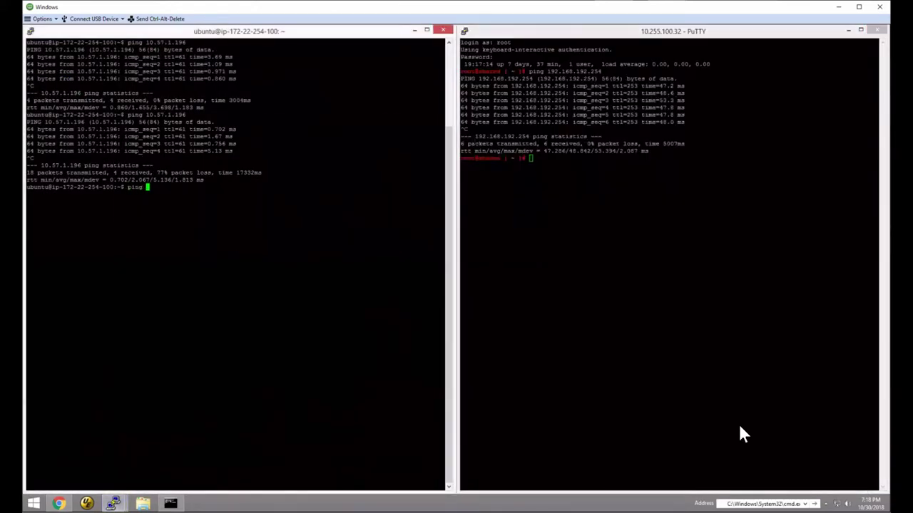
type("10.255.100.32")
key("Return")
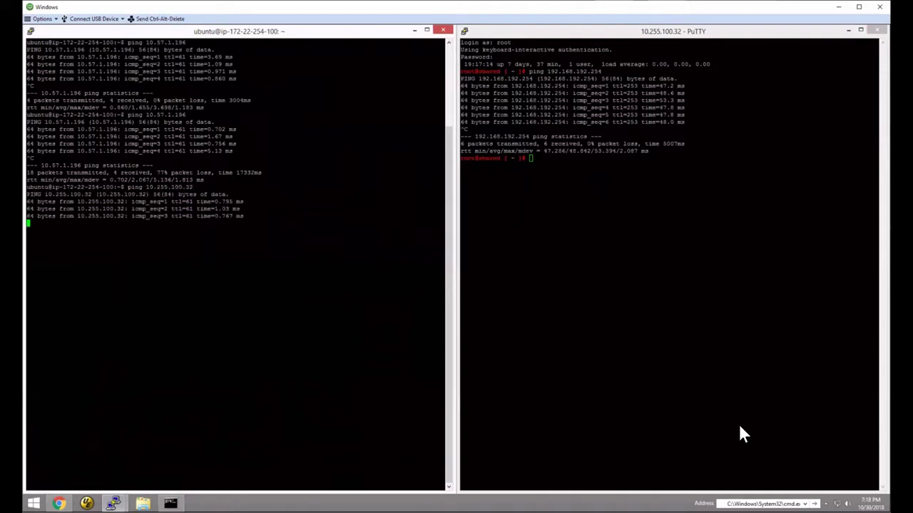
key("ctrl+c")
- Ping 172.22.254.100 from the shared host, confirming 0% packet loss
left_click(741, 435)
type("ping 172.")
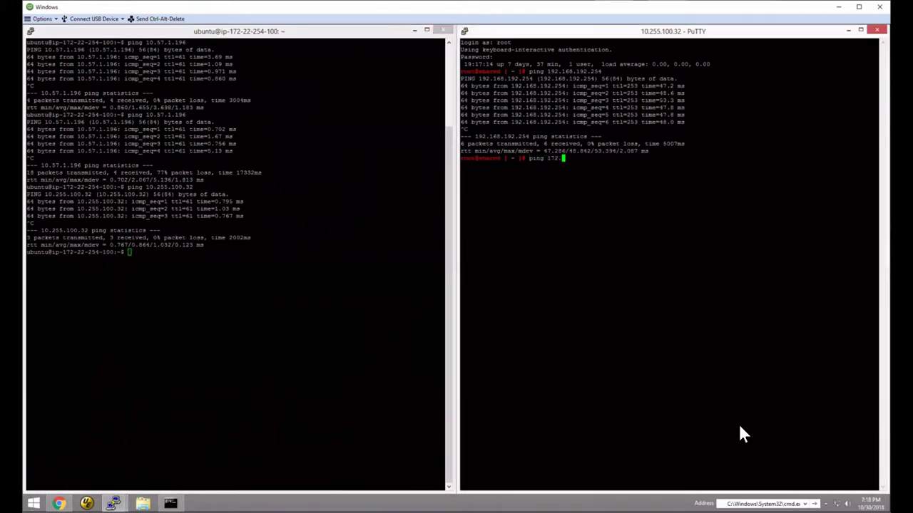
type("22.254.100")
key("Return")
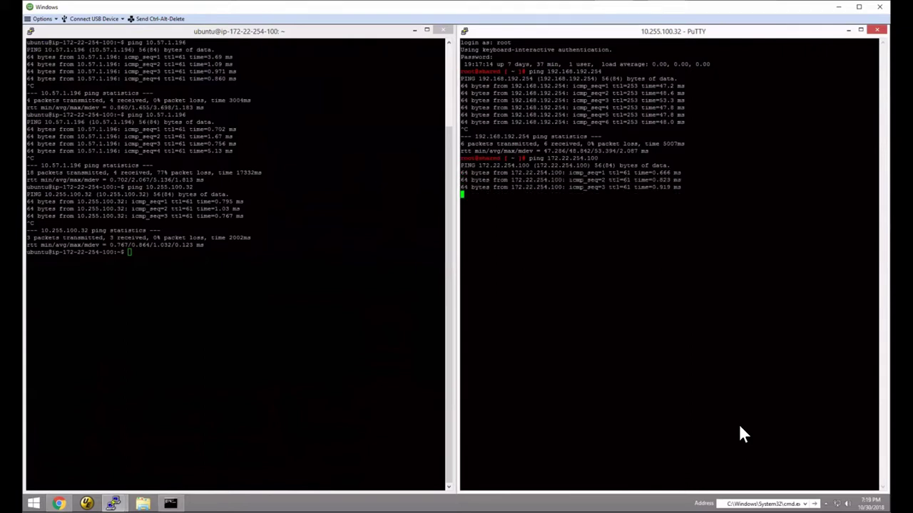
key("ctrl+c")
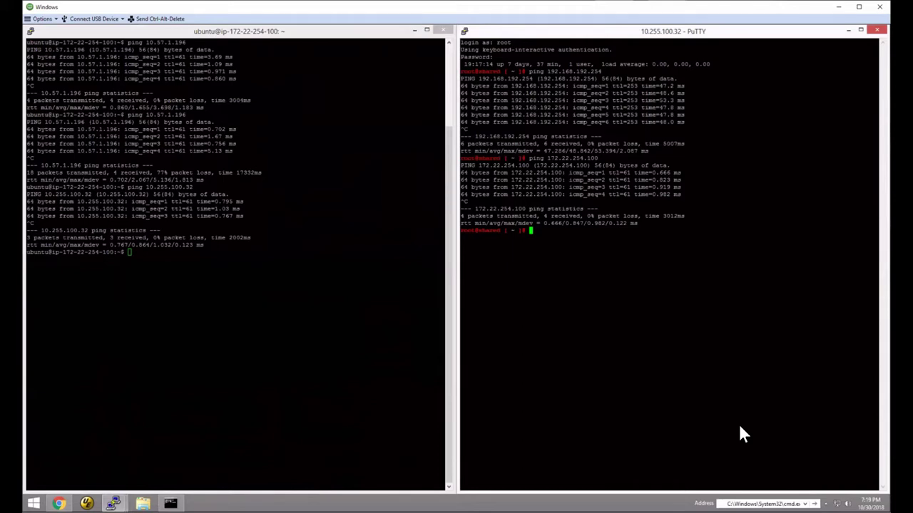
key("alt+Tab")
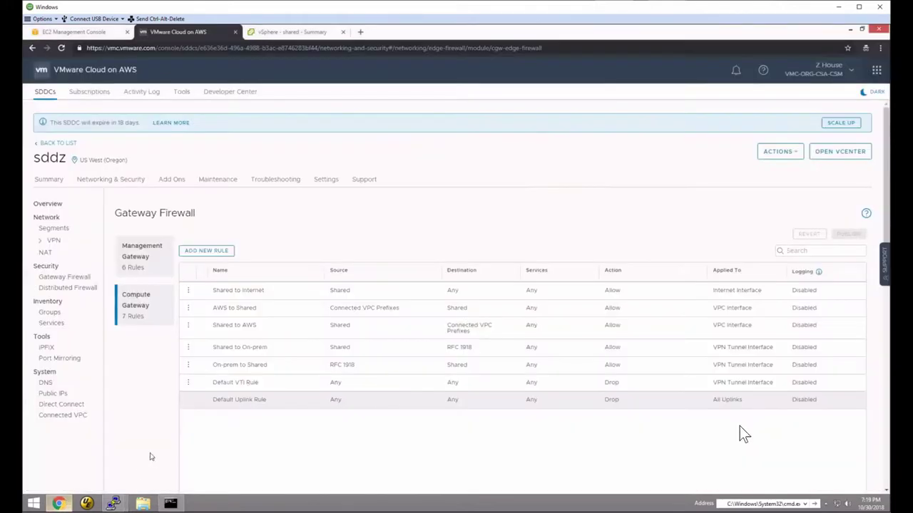
- Delete the 10.255.100.0/24 inbound rule from the default security group and save, leaving four rules
left_click(89, 36)
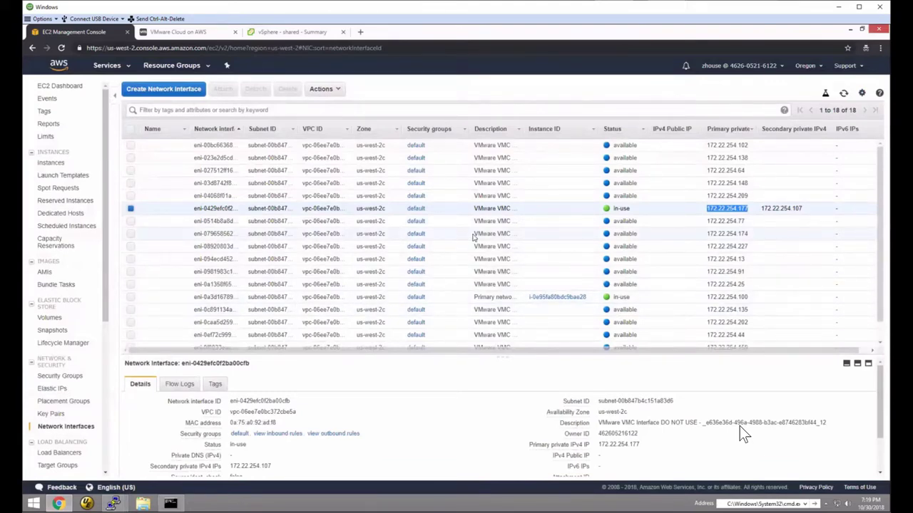
left_click(60, 376)
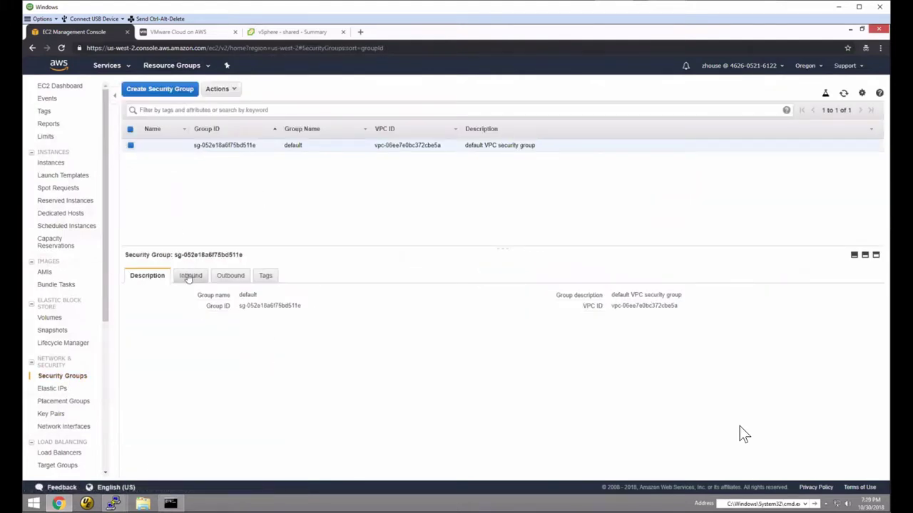
left_click(189, 276)
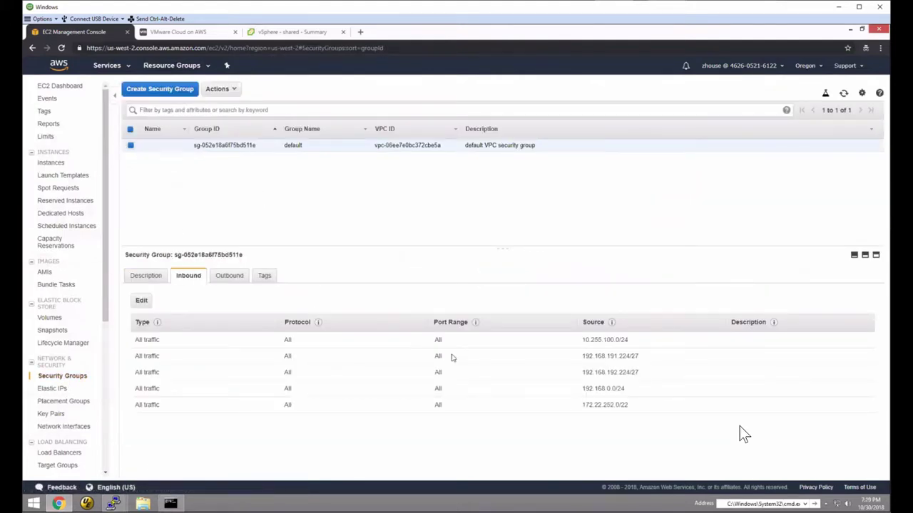
triple_click(641, 343)
left_click(143, 298)
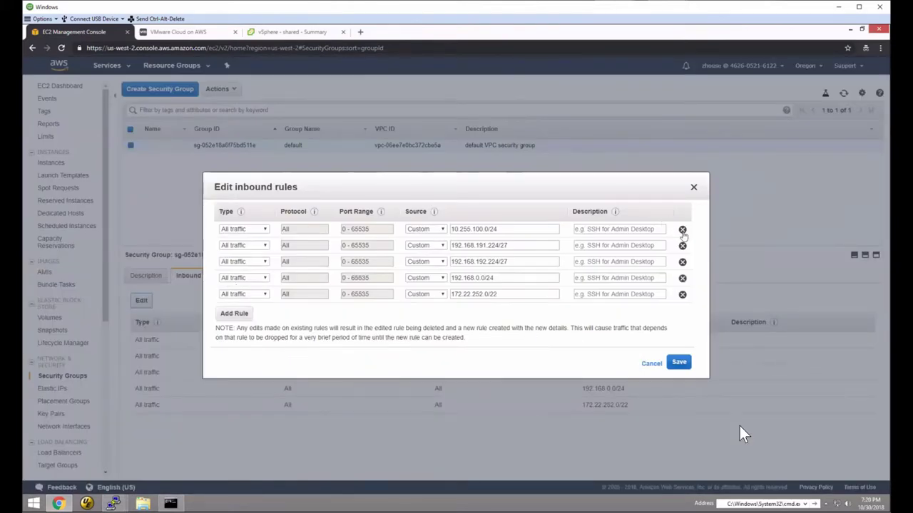
left_click(682, 229)
left_click(678, 347)
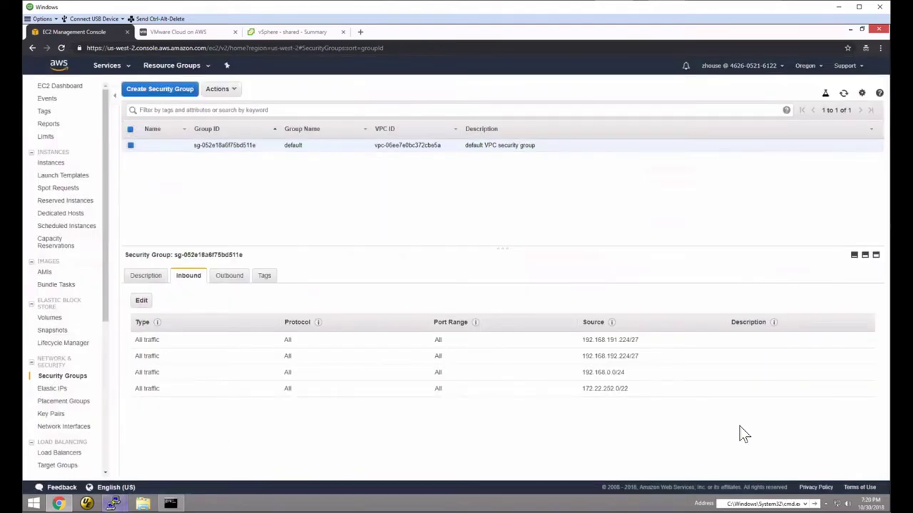
left_click(112, 504)
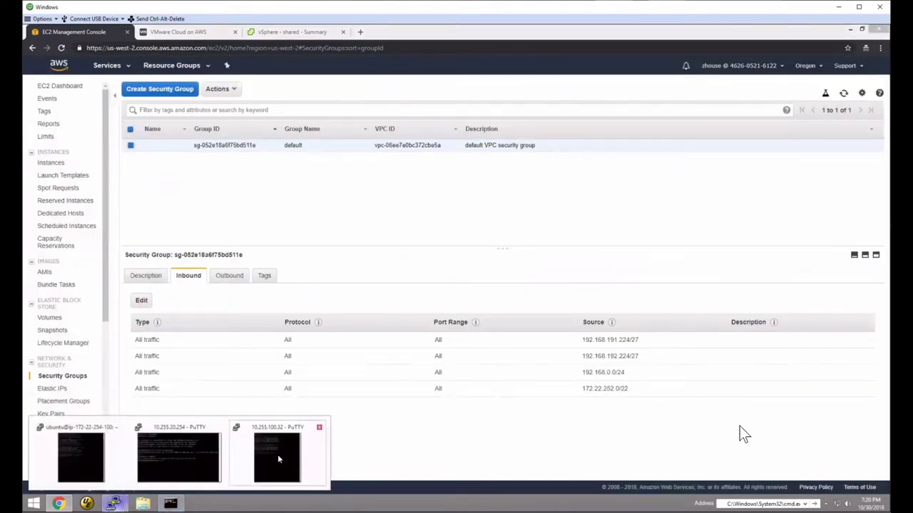
- Rerun the ping from 10.255.100.32 to 172.22.254.100, which now shows 100% packet loss
left_click(278, 459)
key("Up")
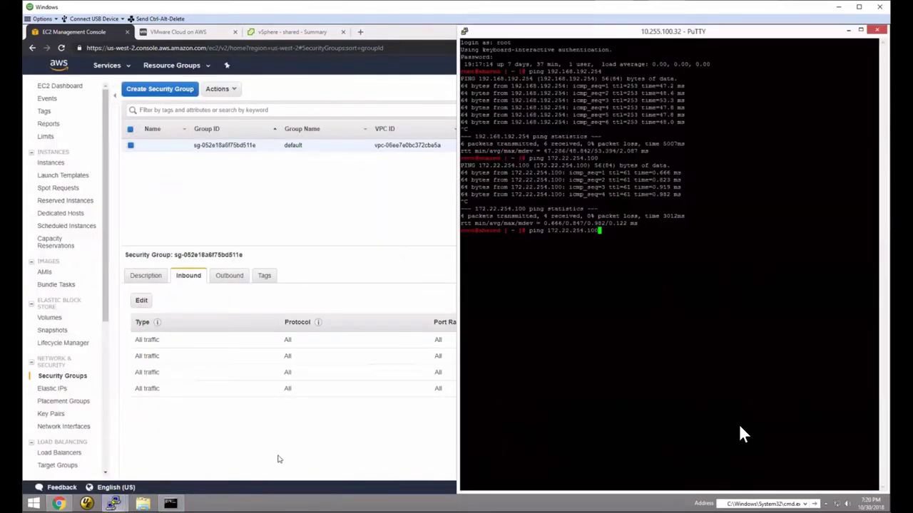
key("Return")
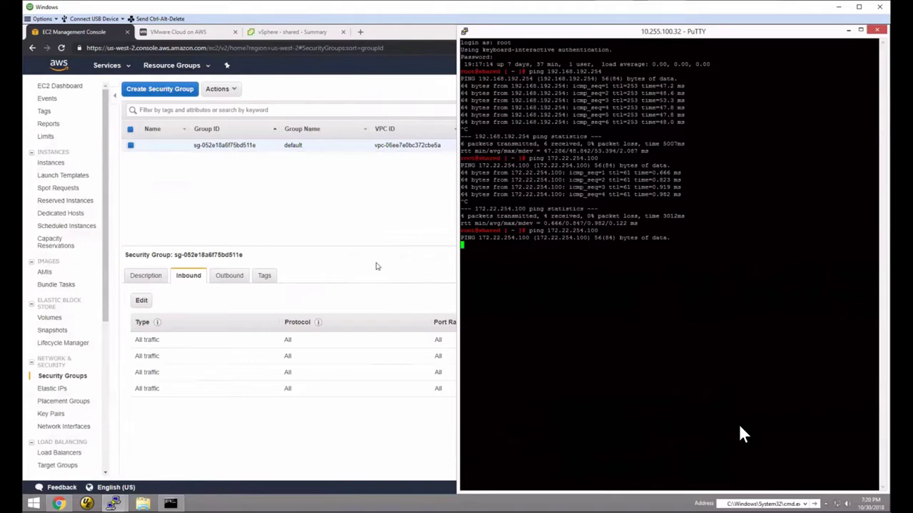
key("ctrl+c")
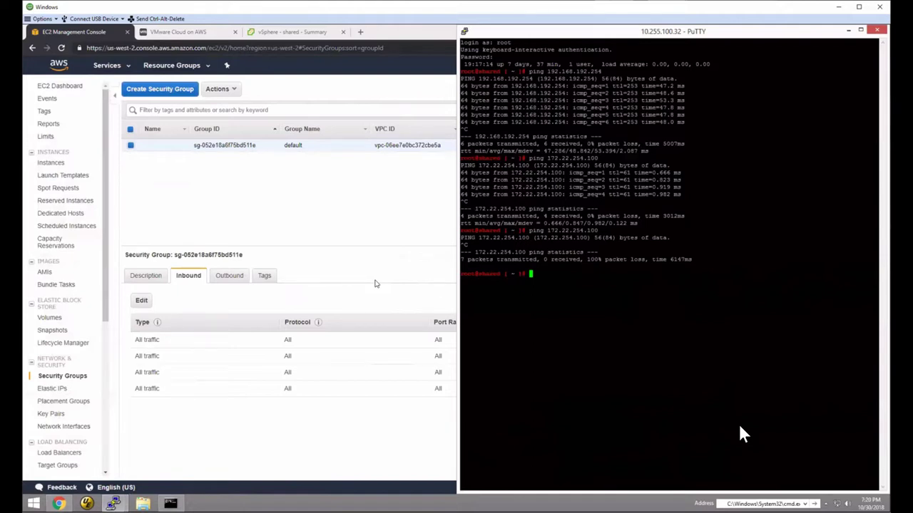
left_click(308, 286)
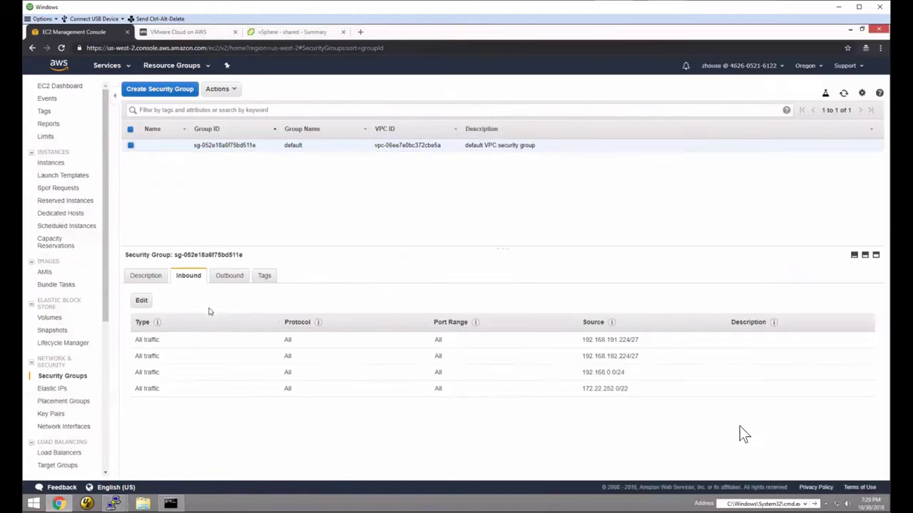
- Add an All traffic inbound rule with source 10.255.100.0/24 to the default security group and save
left_click(141, 300)
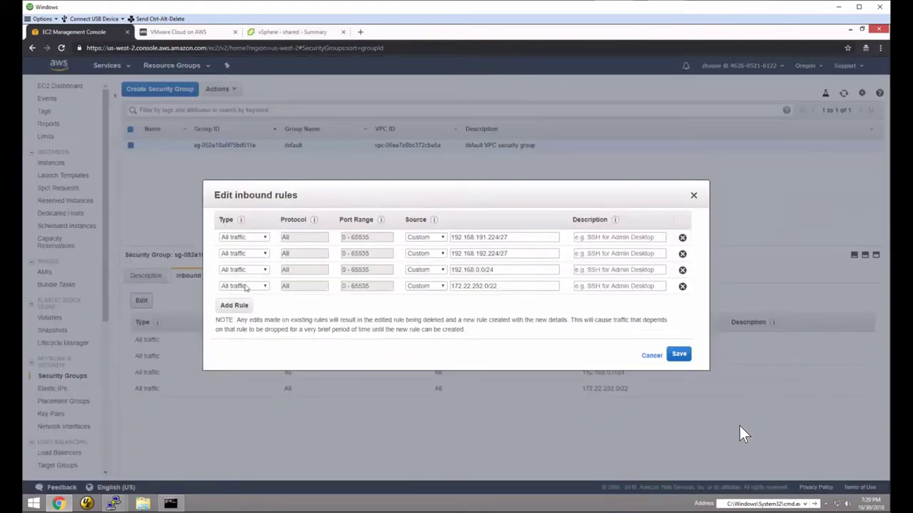
left_click(232, 307)
left_click(241, 302)
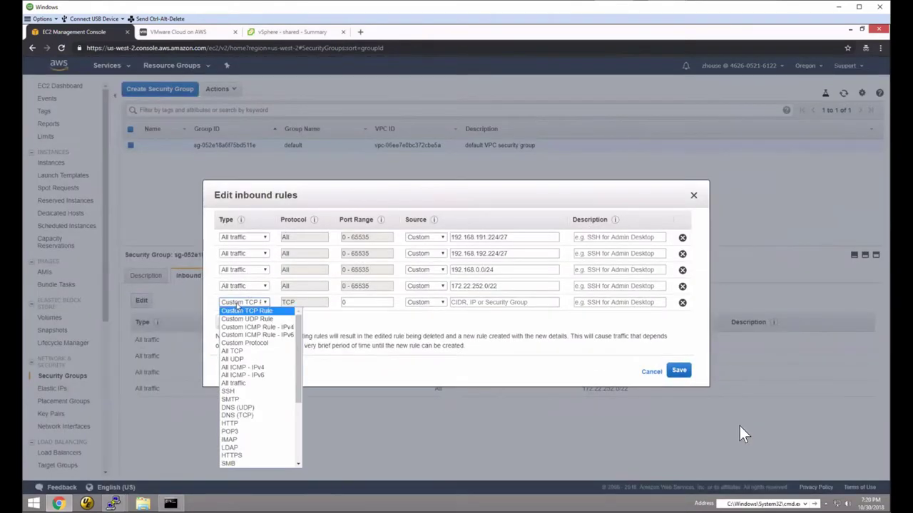
left_click(239, 383)
left_click(485, 302)
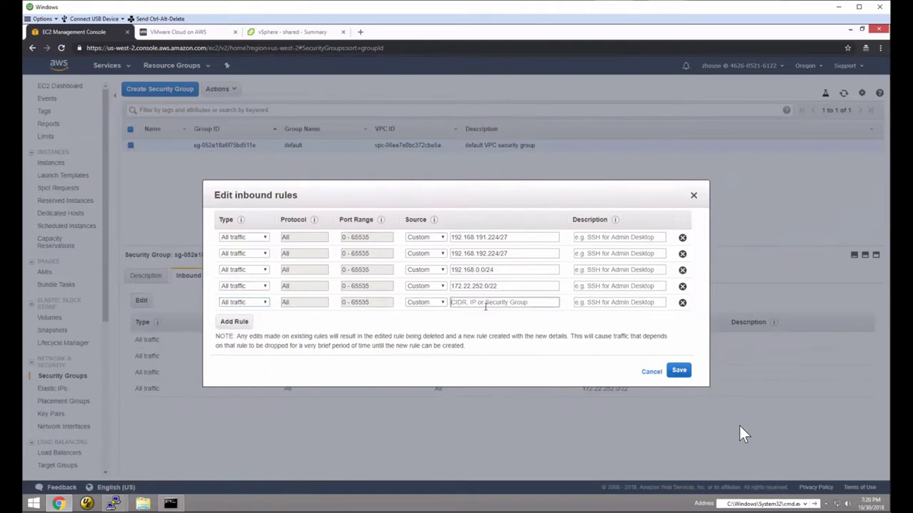
type("10.255.100")
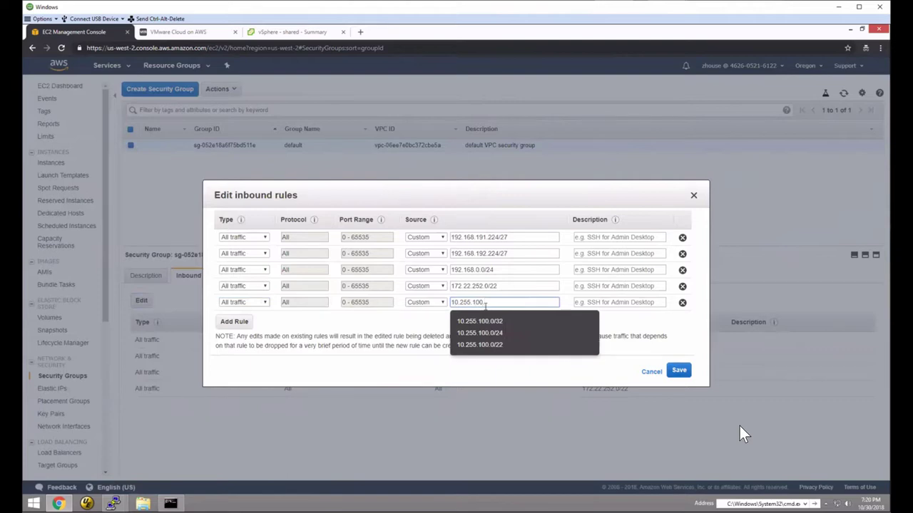
type(".0/24")
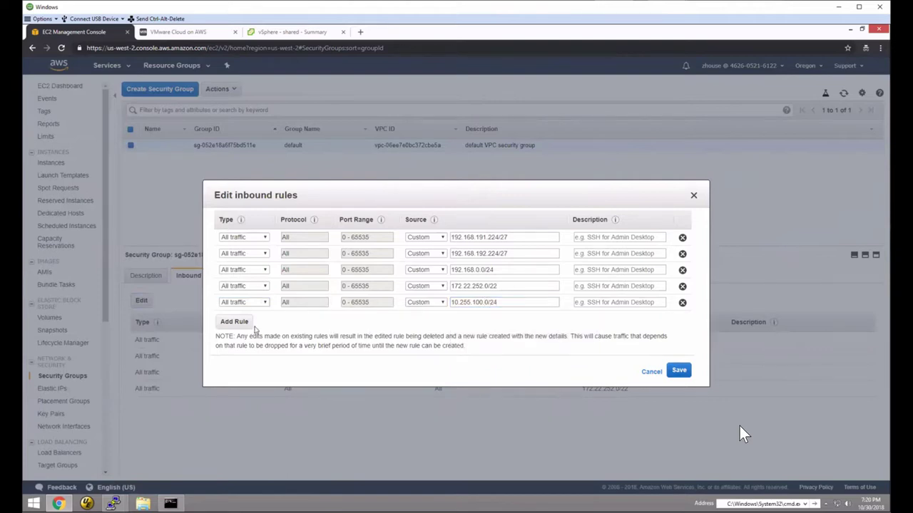
left_click(679, 370)
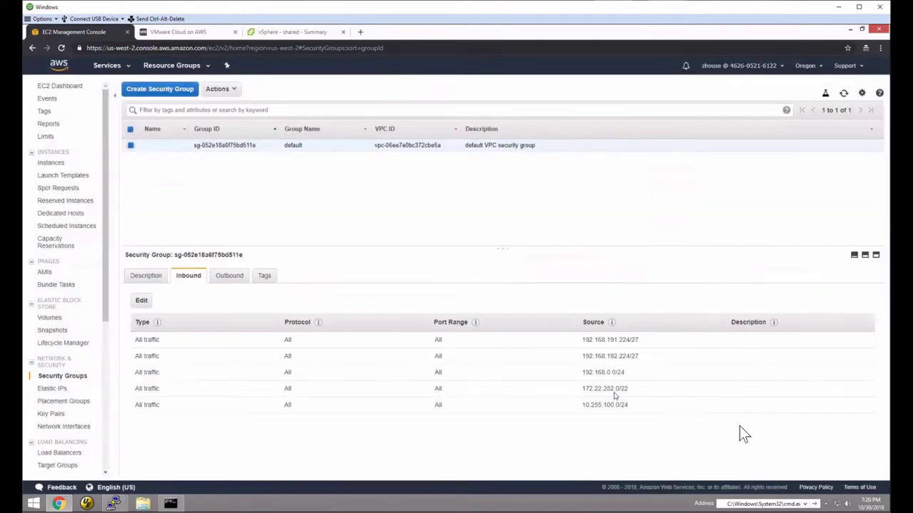
- Rerun the ping to 172.22.254.100 from the 10.255.100.32 PuTTY session, stop it, and return to the browser
mouse_move(113, 503)
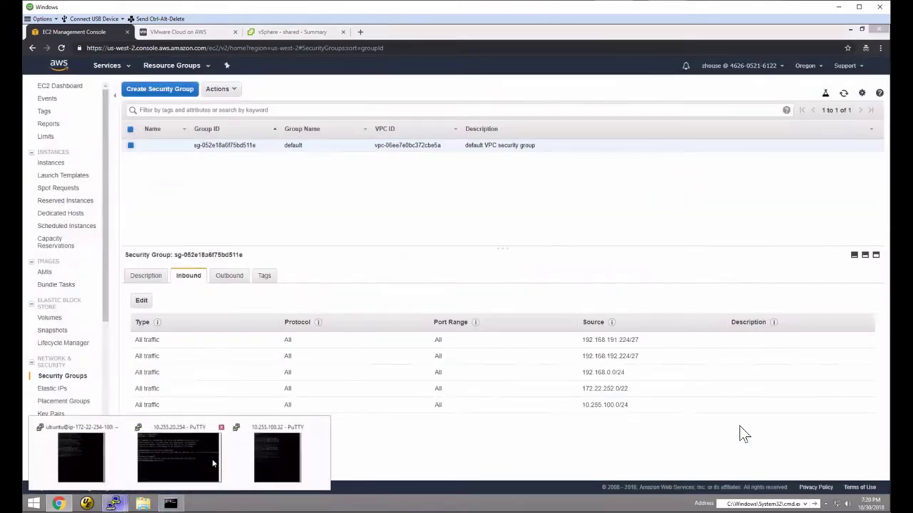
left_click(207, 456)
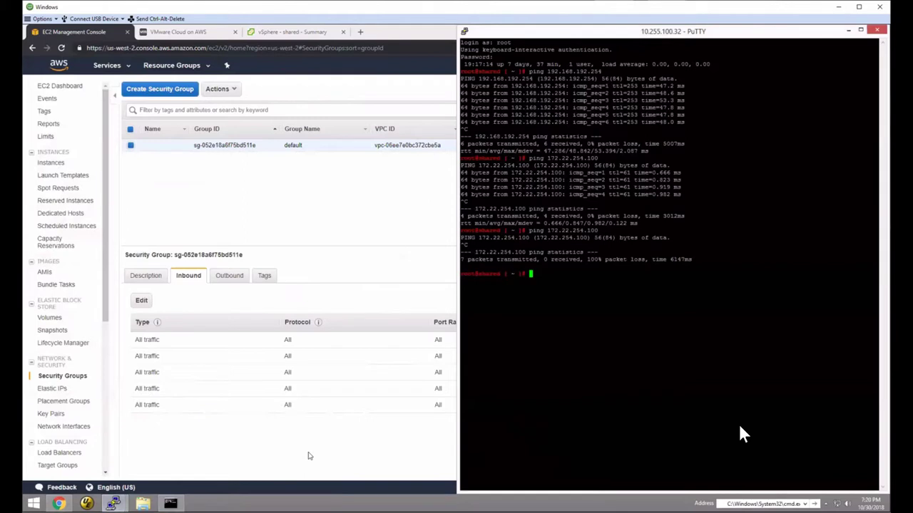
key("Up")
key("Return")
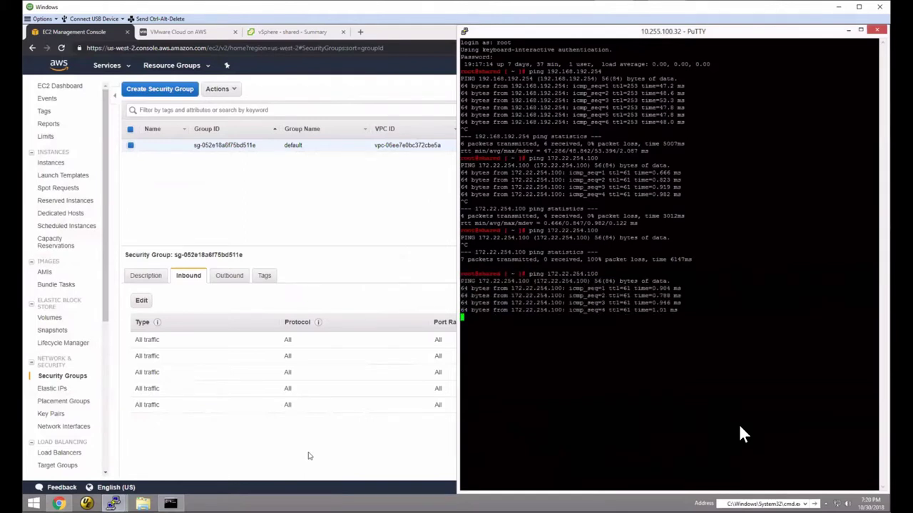
key("ctrl+c")
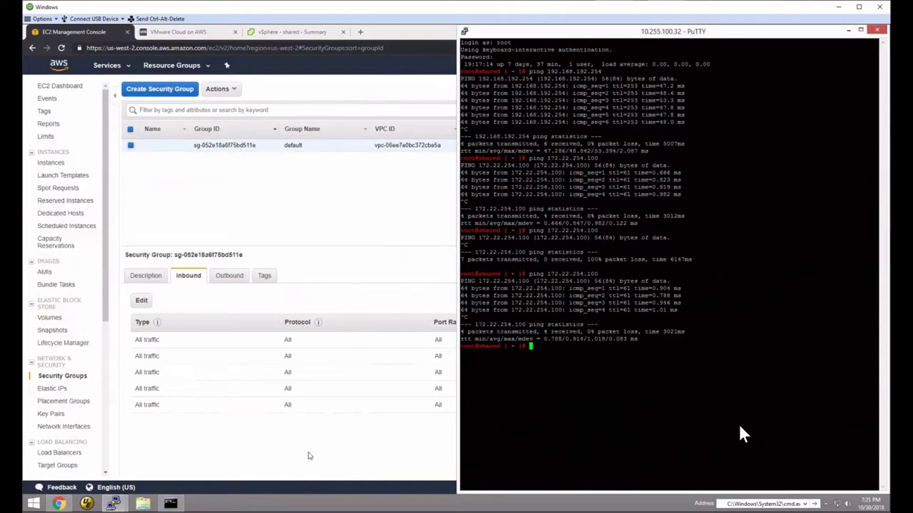
left_click(319, 258)
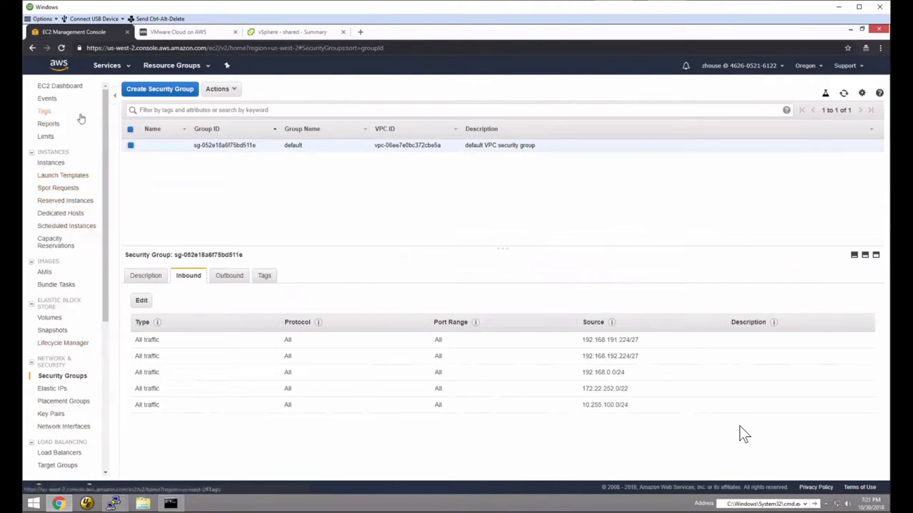
- Go to VPC Route Tables, select the route table, and view all its routes
left_click(107, 65)
left_click(47, 123)
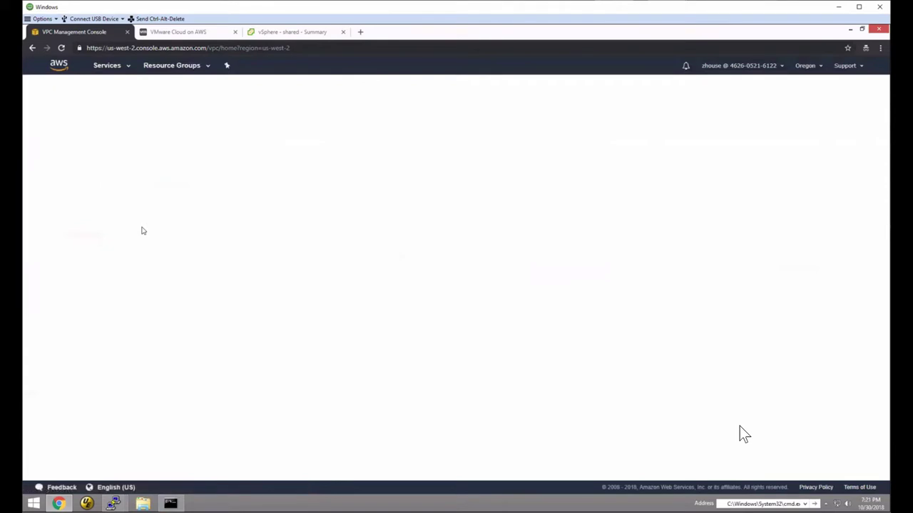
left_click(57, 180)
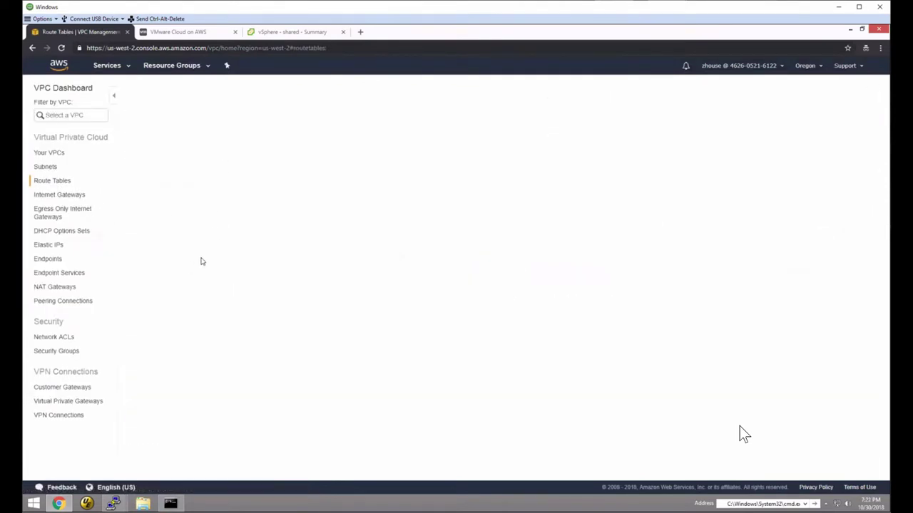
left_click(131, 147)
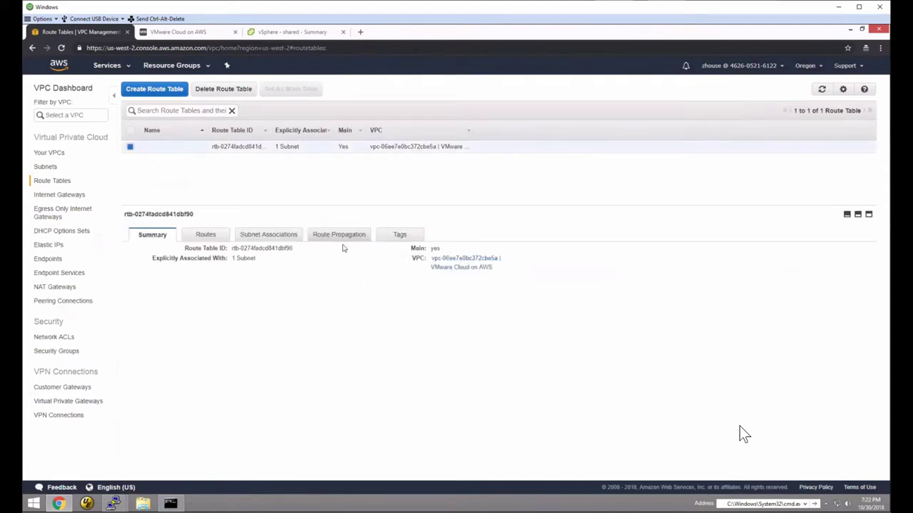
left_click(212, 237)
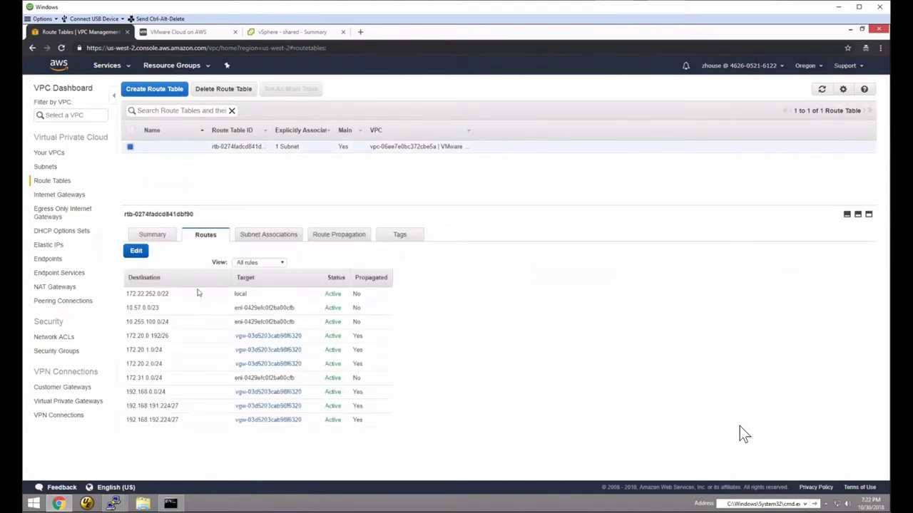
left_click(259, 262)
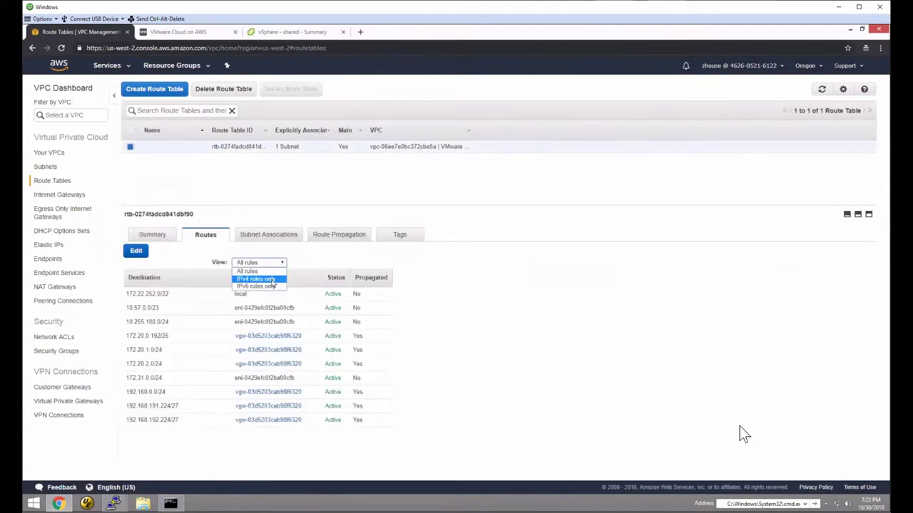
left_click(258, 279)
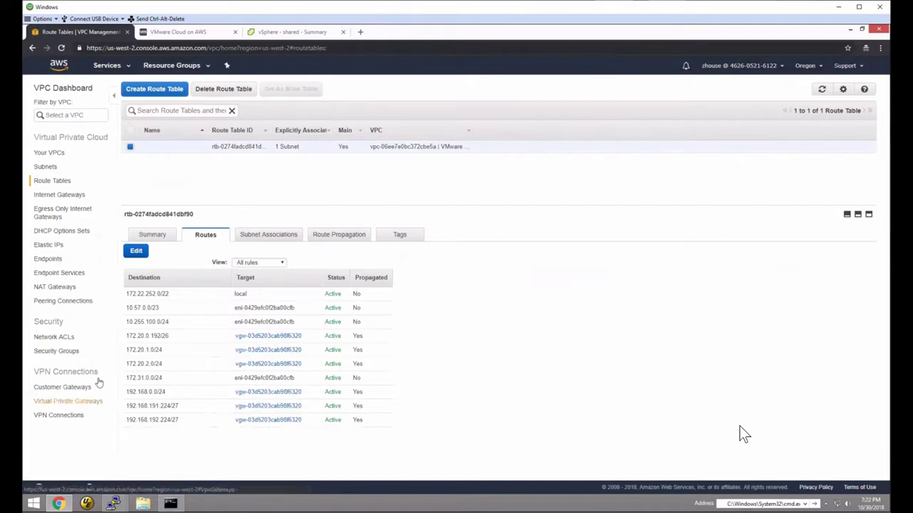
- Turn off virtual private gateway route propagation and confirm only local and ENI routes remain
left_click(339, 234)
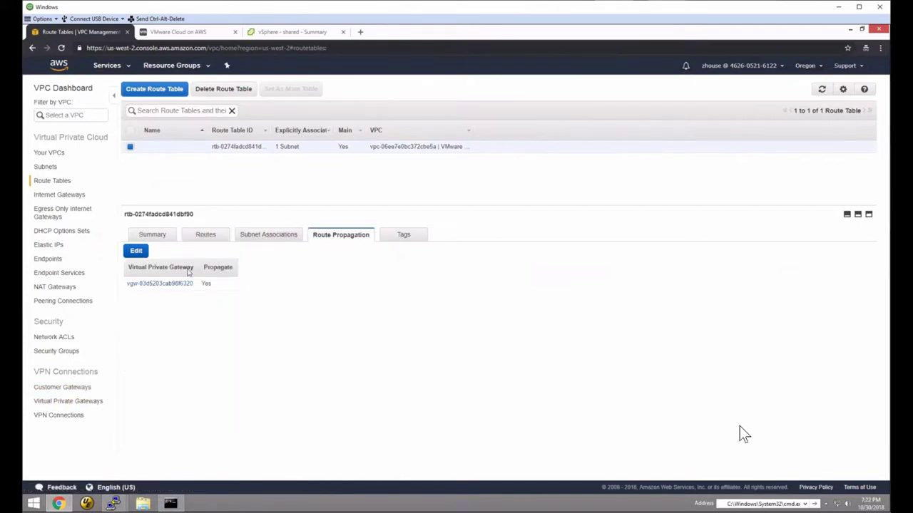
left_click(136, 250)
left_click(206, 284)
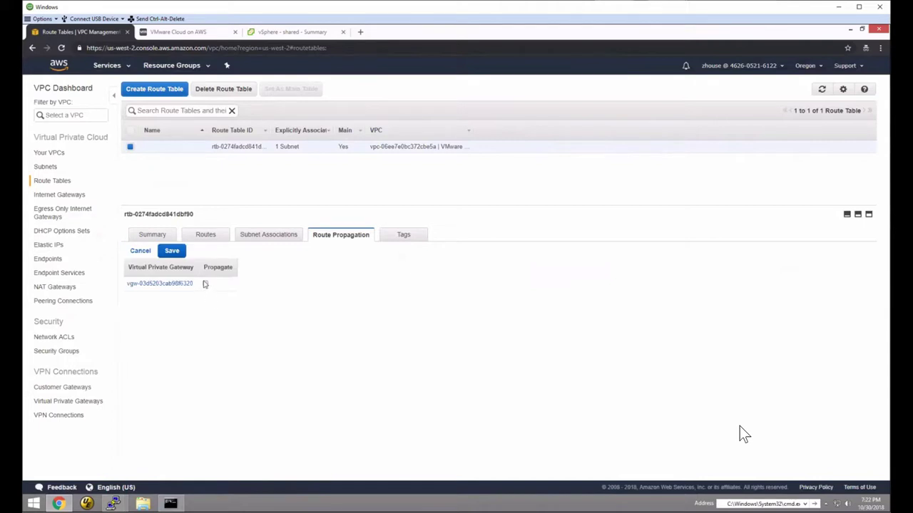
left_click(172, 250)
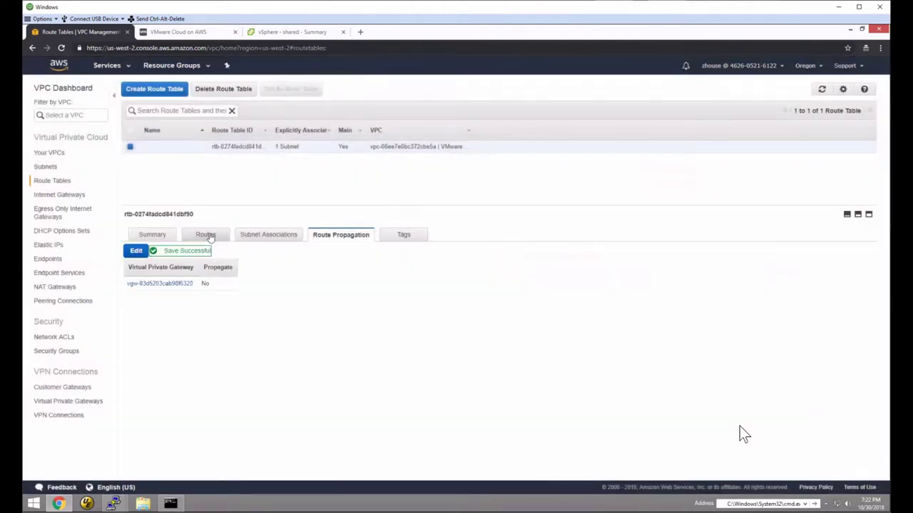
left_click(209, 236)
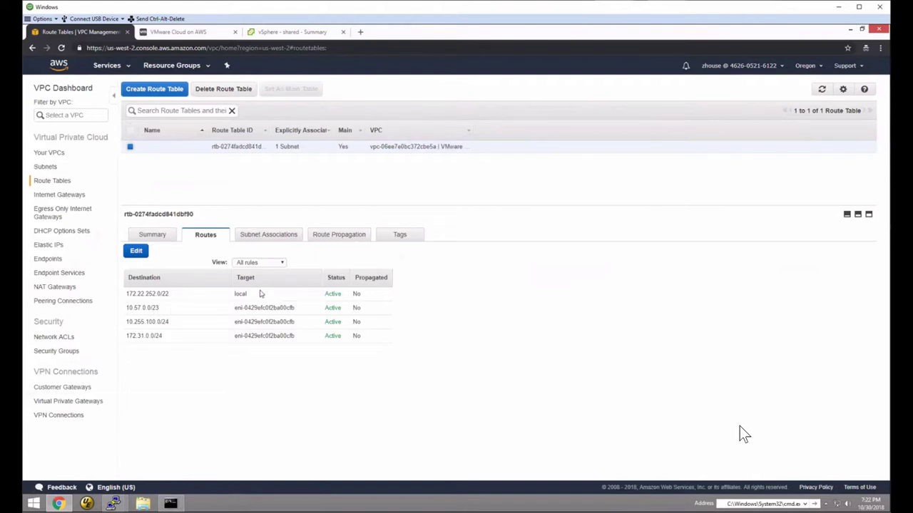
- Look at the VMC network segments, then return and highlight the 10.57.0.0/23 route
left_click(192, 33)
left_click(53, 228)
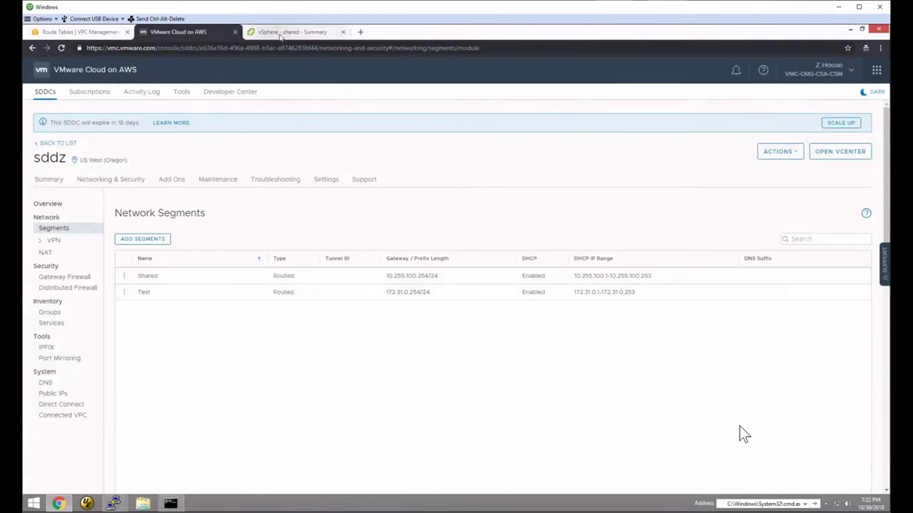
left_click(78, 32)
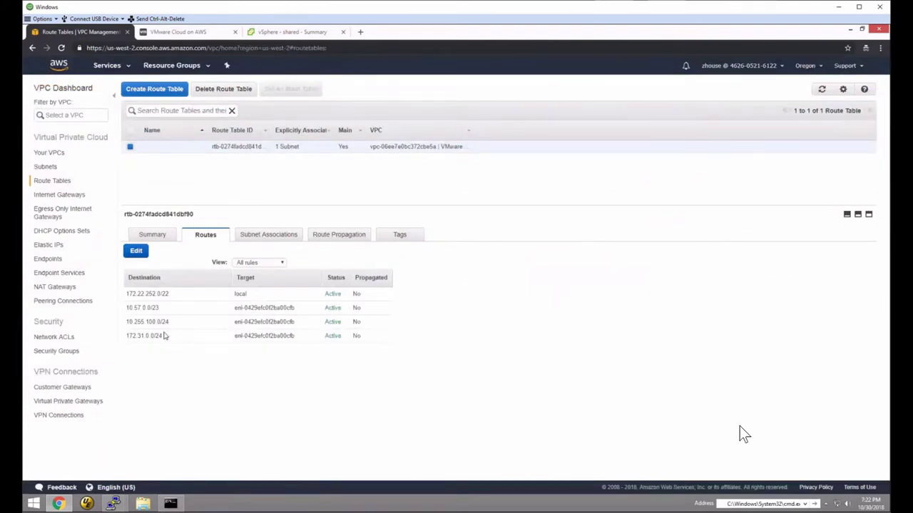
left_click_drag(159, 308, 126, 308)
- Create a routed segment named Webinar with gateway 172.255.0.254/24 in VMware Cloud on AWS
left_click(162, 34)
left_click(148, 240)
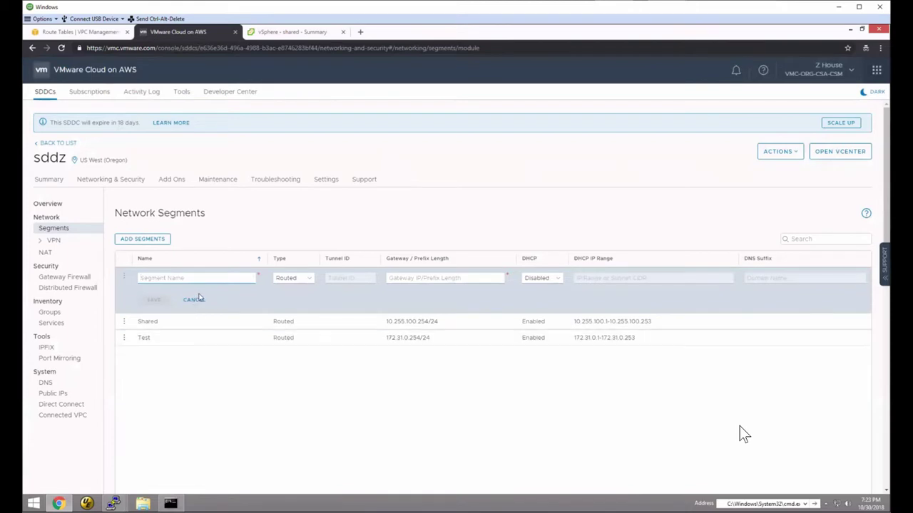
type("Webinar")
left_click(393, 279)
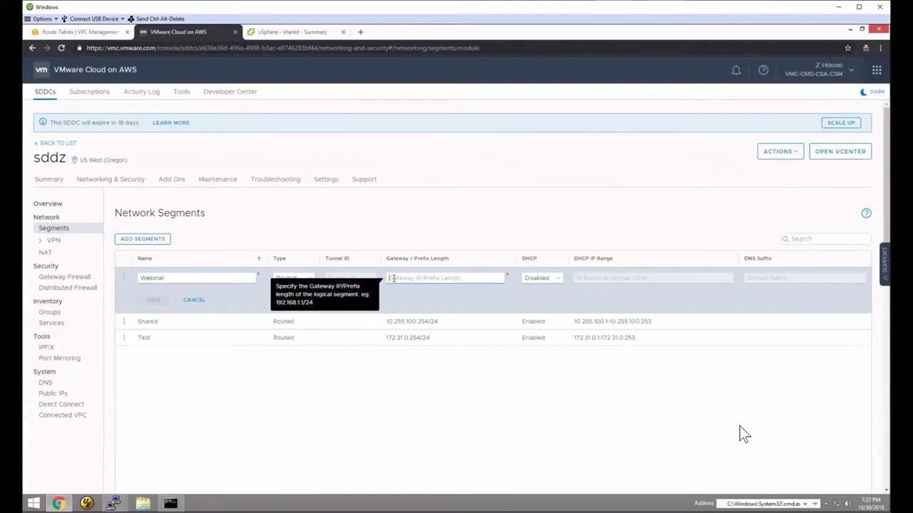
type("172.255.0.254/24")
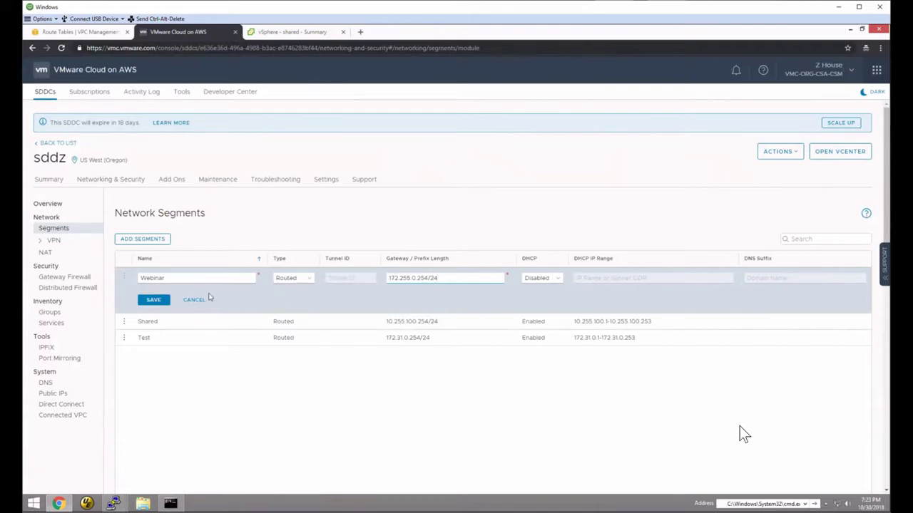
key("Return")
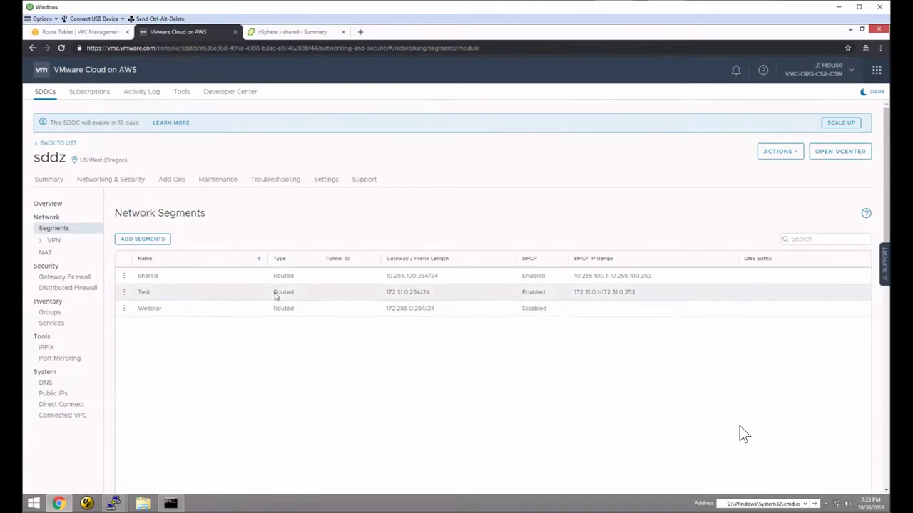
left_click(266, 32)
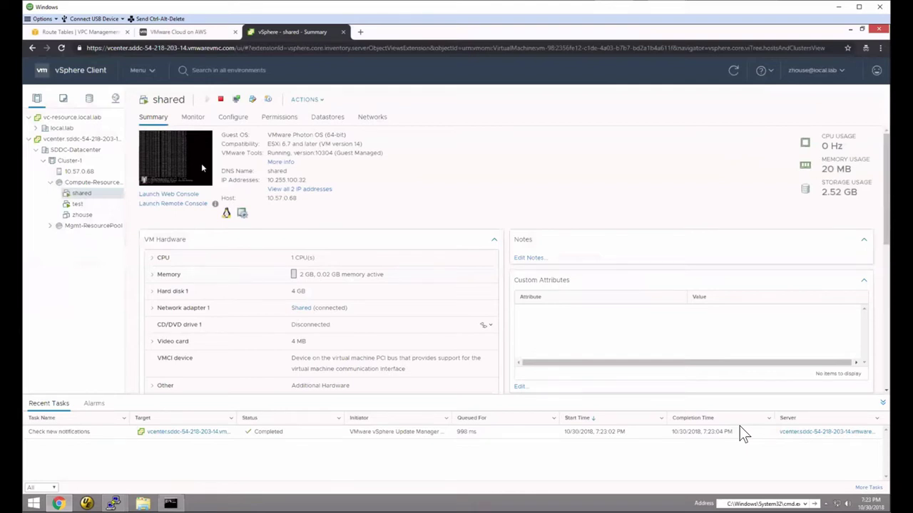
- Open the vSphere Networking inventory to see Webinar listed with Shared and Test
left_click(116, 98)
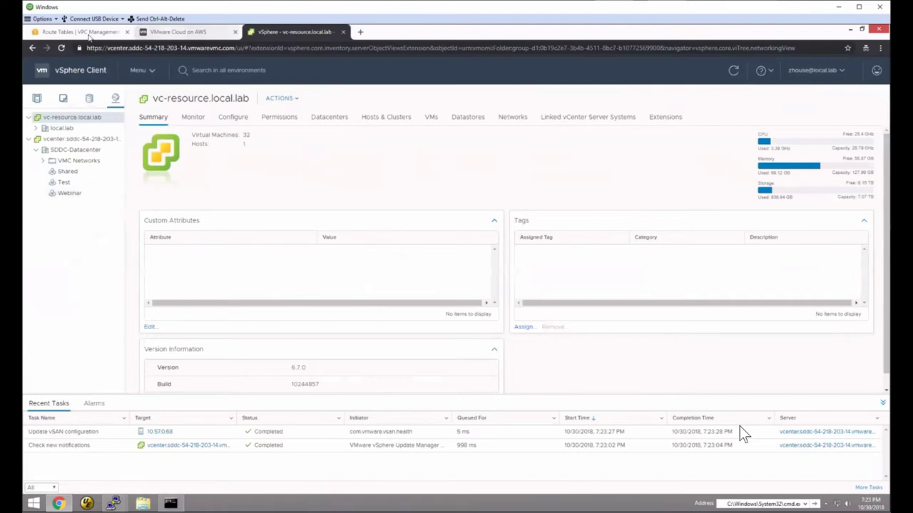
- Refresh the VPC route table and inspect the new 172.255.0.0/24 route to the VMC ENI
left_click(84, 32)
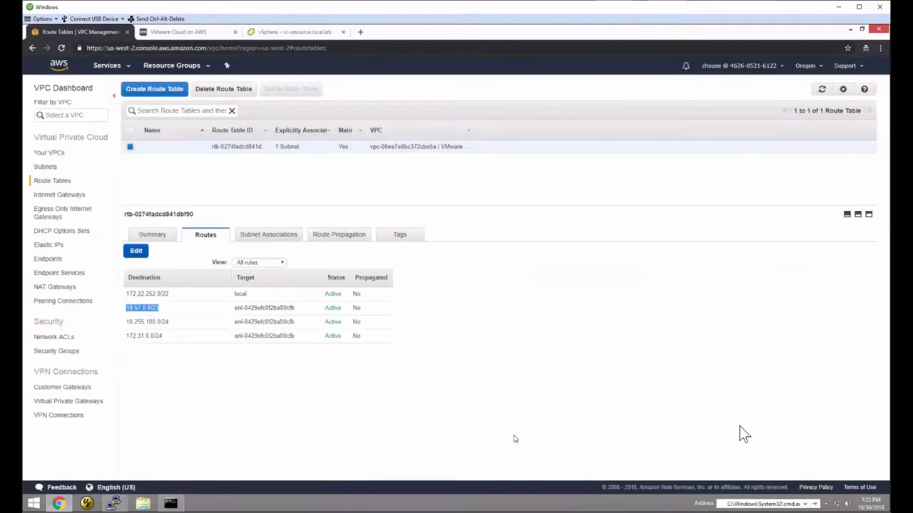
left_click(485, 392)
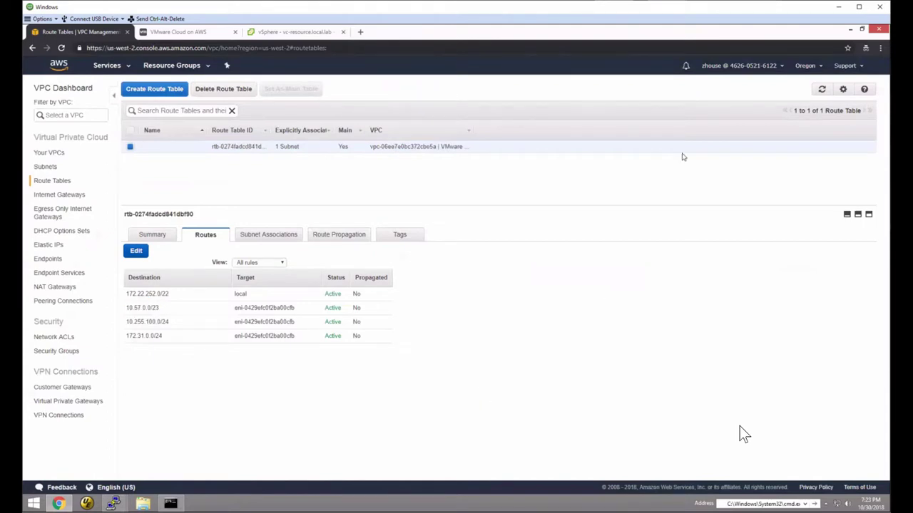
left_click(822, 91)
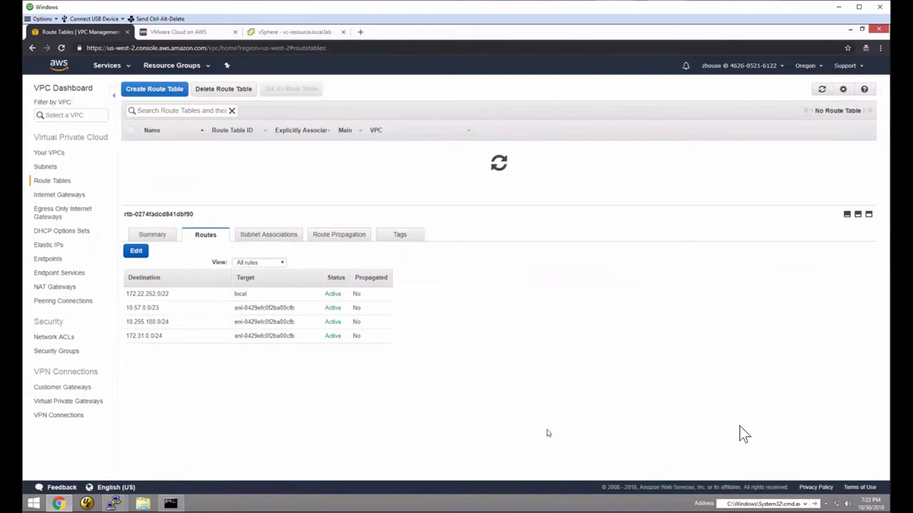
left_click_drag(168, 350, 196, 372)
left_click(178, 350)
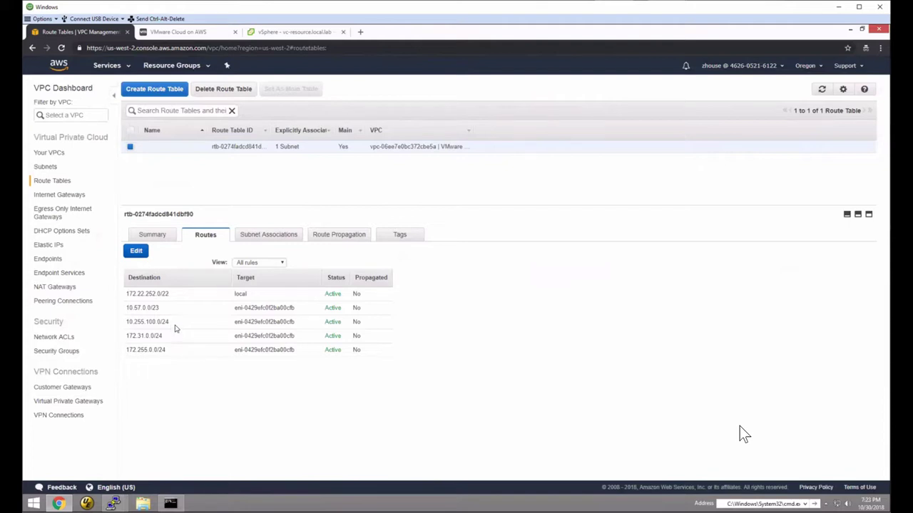
left_click_drag(235, 351, 294, 352)
left_click(275, 355)
left_click(126, 68)
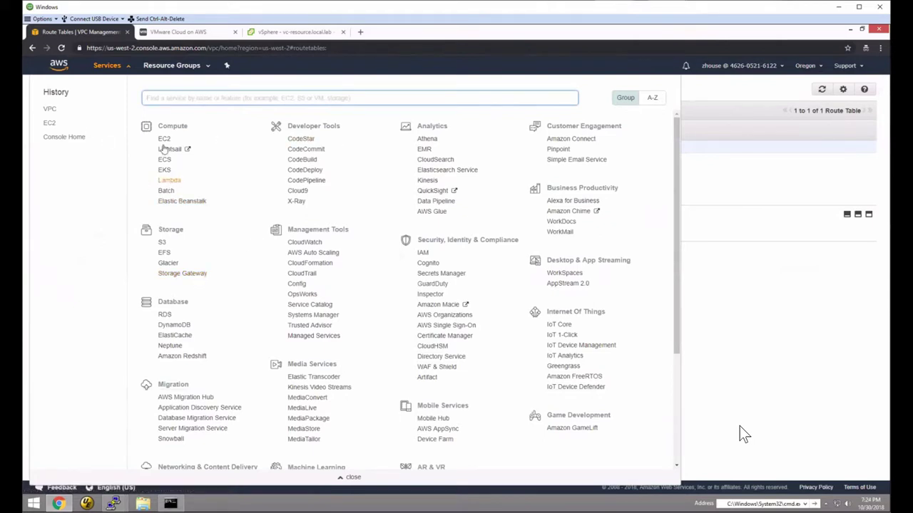
- Open the EC2 Network Interfaces list and sort it by Description
left_click(50, 110)
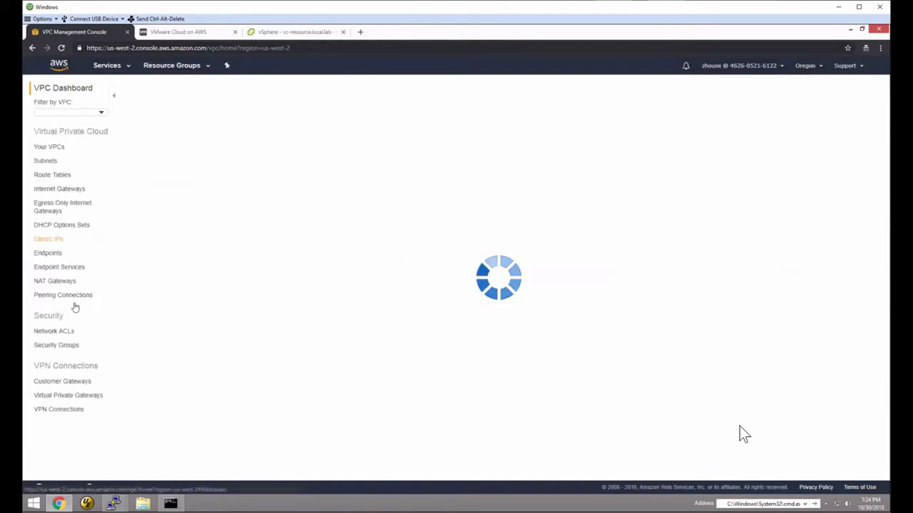
left_click(108, 66)
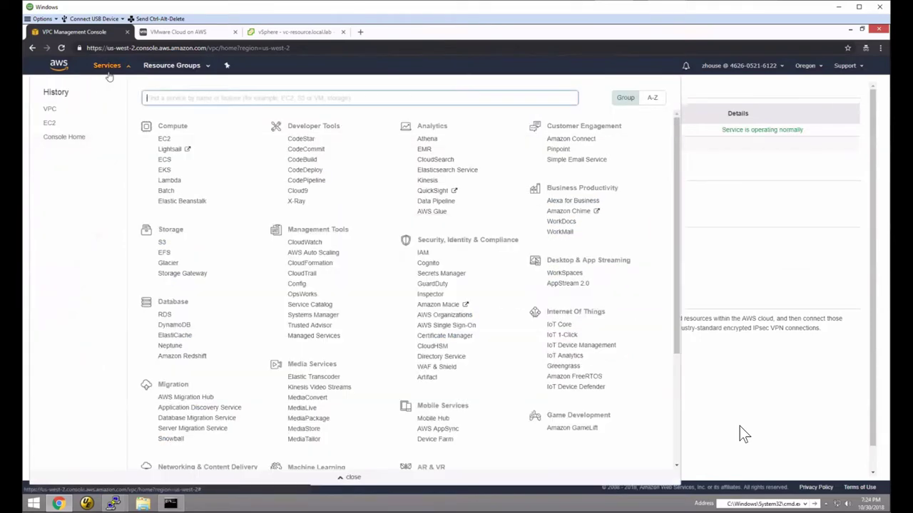
left_click(54, 123)
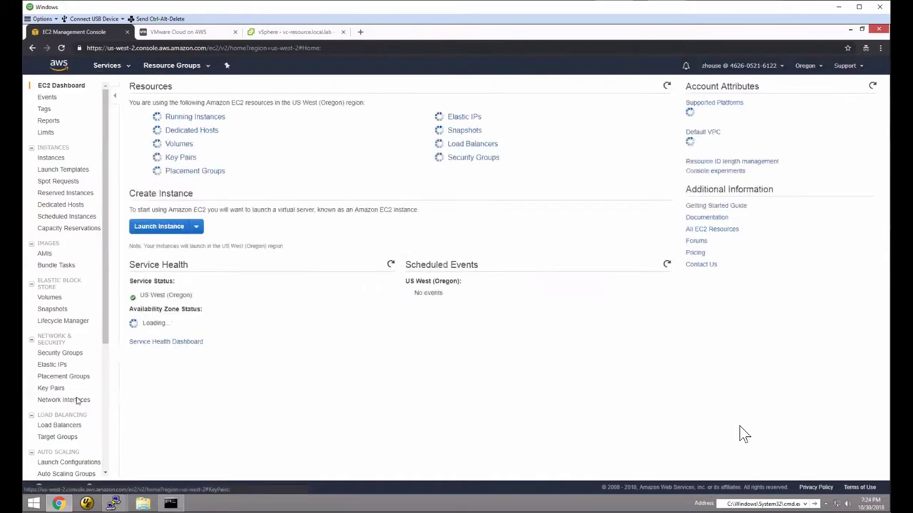
left_click(71, 400)
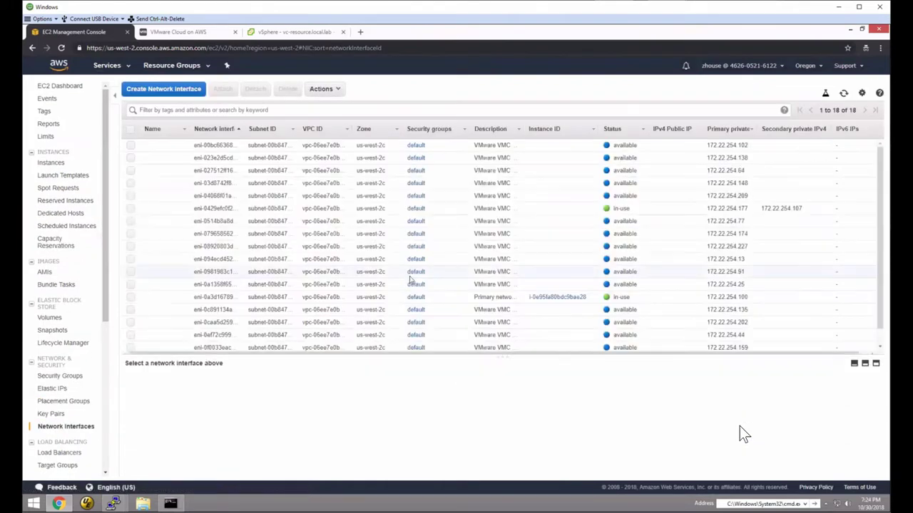
left_click(520, 129)
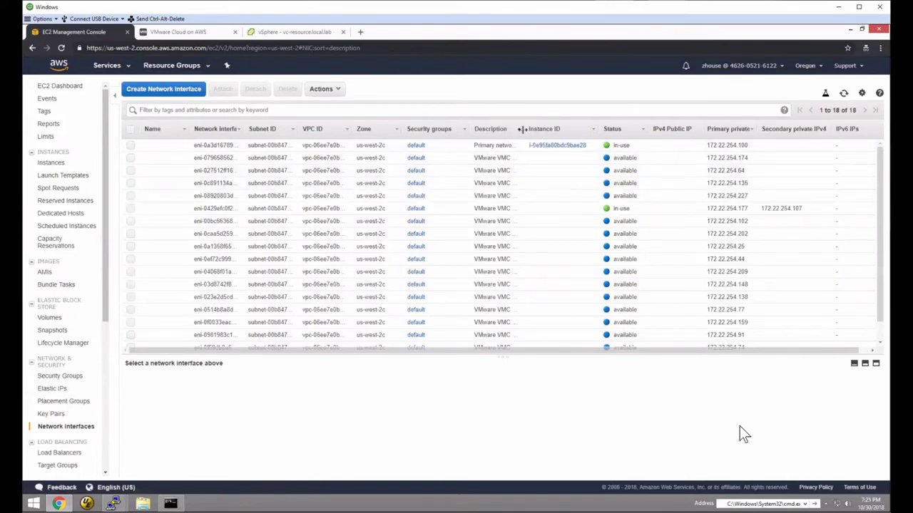
- Widen the Description column to read full VMC interface names, then view the VMC segments
left_click_drag(525, 130, 588, 131)
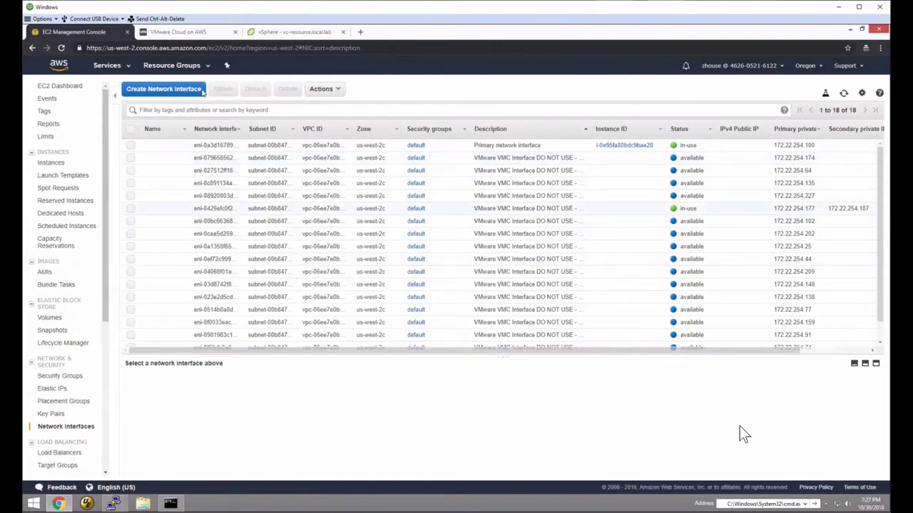
left_click(178, 32)
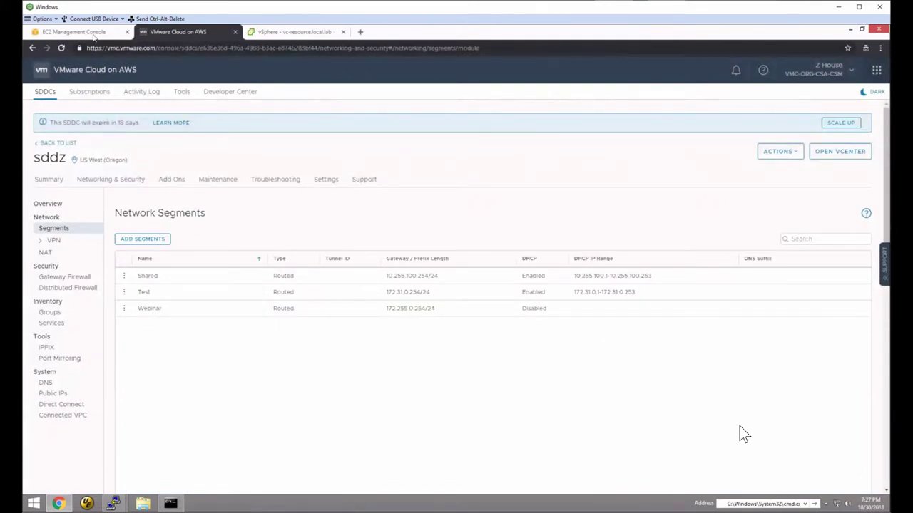
- Select every available unused VMC network interface and delete them
left_click(83, 33)
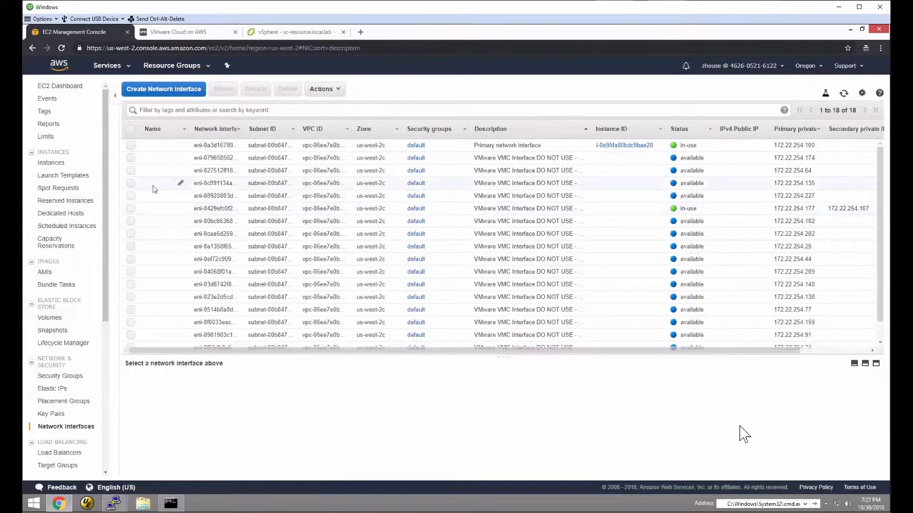
left_click(130, 195)
left_click(131, 182)
left_click(130, 170)
left_click(130, 157)
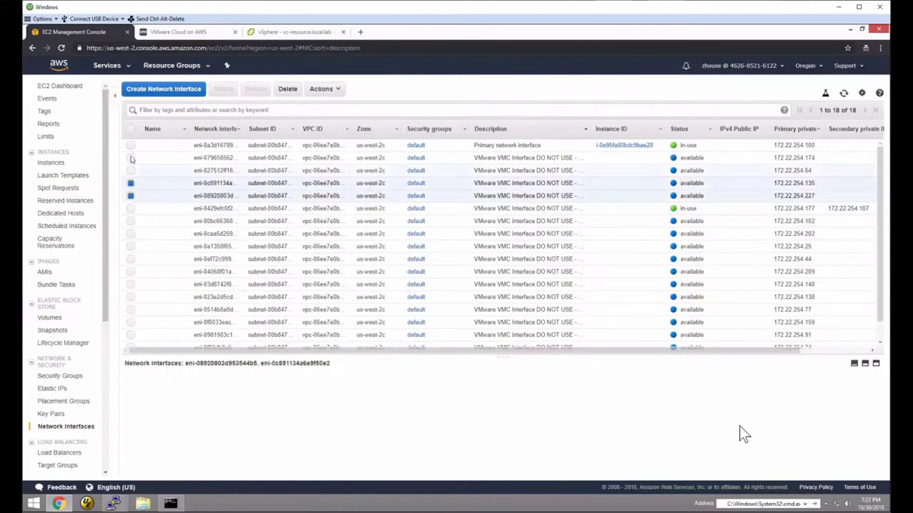
left_click(131, 221)
left_click(131, 233)
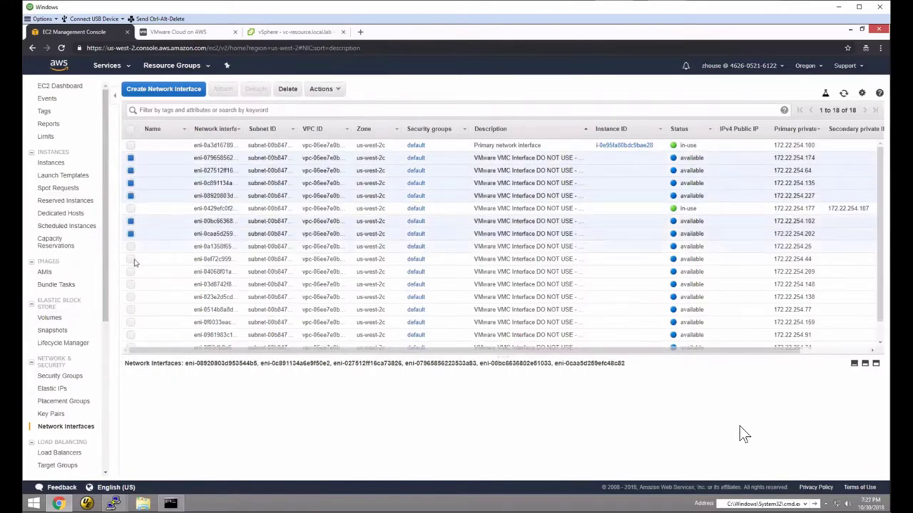
left_click(131, 246)
left_click(131, 258)
left_click(130, 272)
left_click(131, 283)
left_click(130, 297)
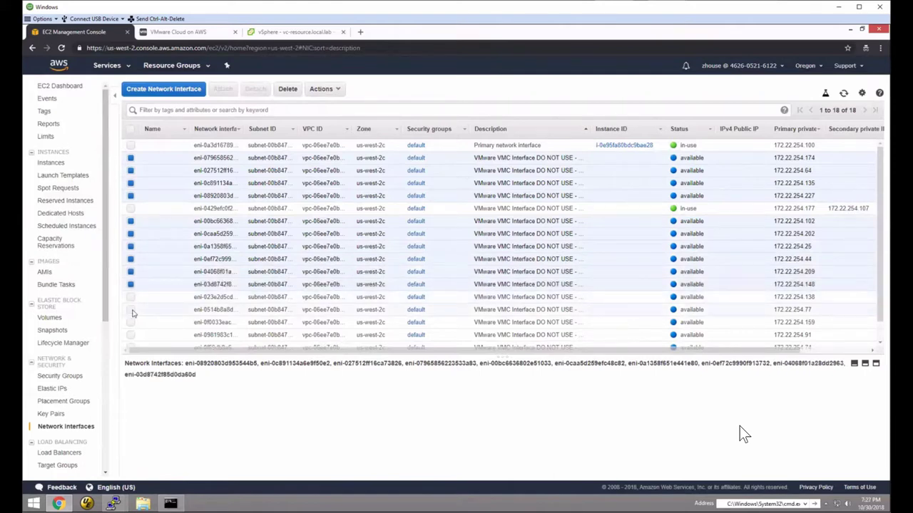
left_click(131, 310)
left_click(131, 323)
scroll(133, 325, "down", 1)
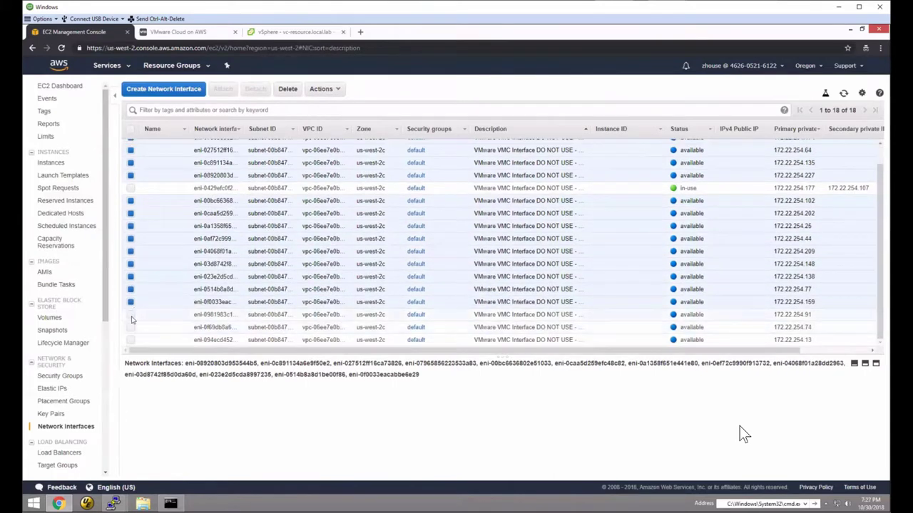
left_click(131, 315)
left_click(131, 327)
left_click(131, 340)
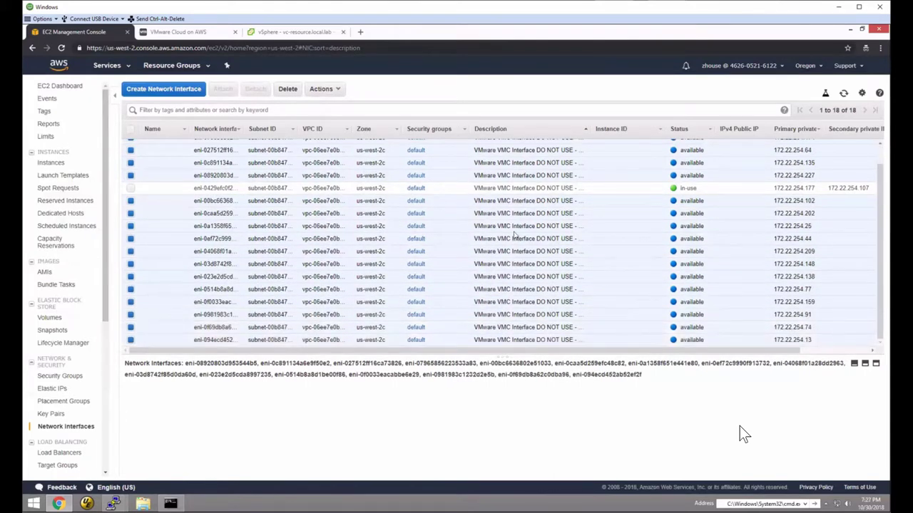
left_click(288, 88)
left_click(531, 378)
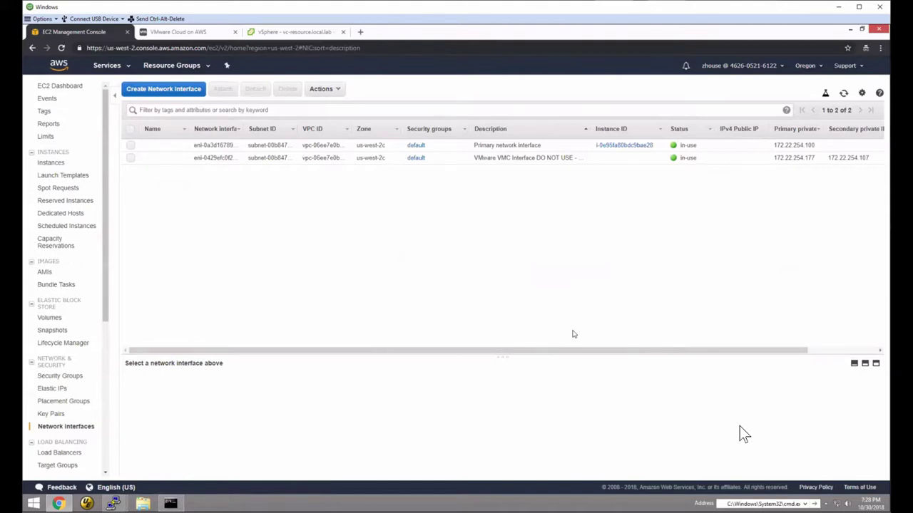
- Inspect remaining interface eni-0429efc0f2ba00cfb, sort by Subnet ID, and widen the ID column
left_click(131, 159)
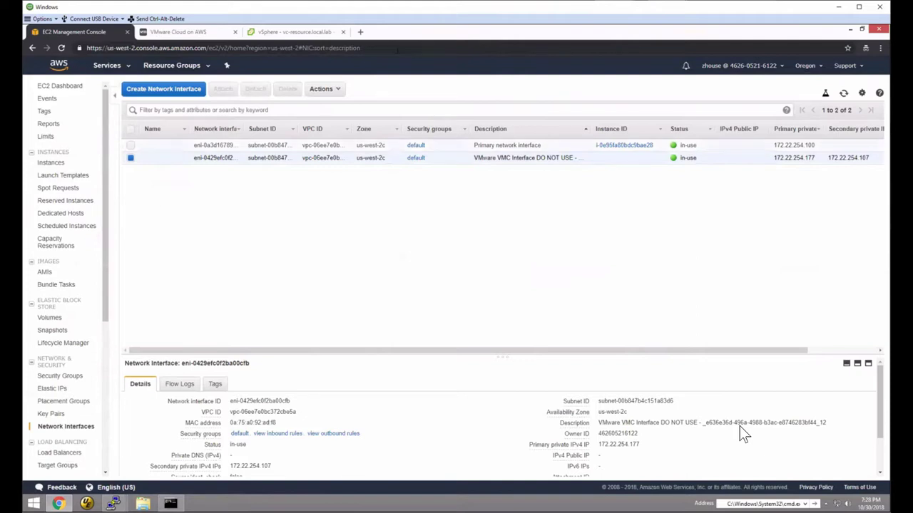
left_click(246, 132)
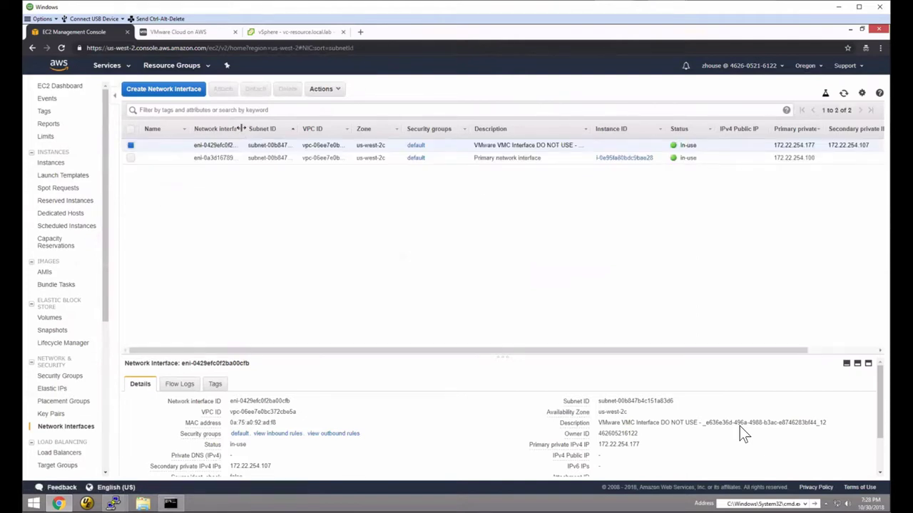
left_click_drag(246, 131, 299, 129)
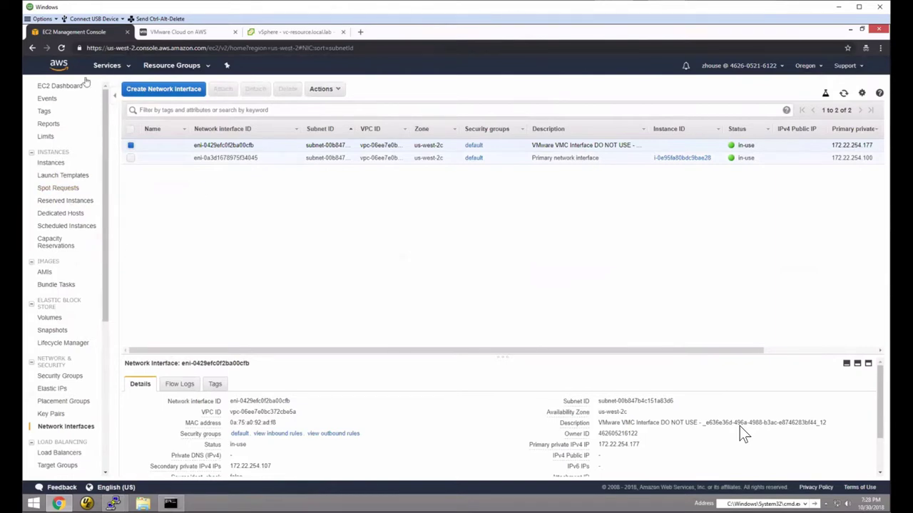
left_click(103, 66)
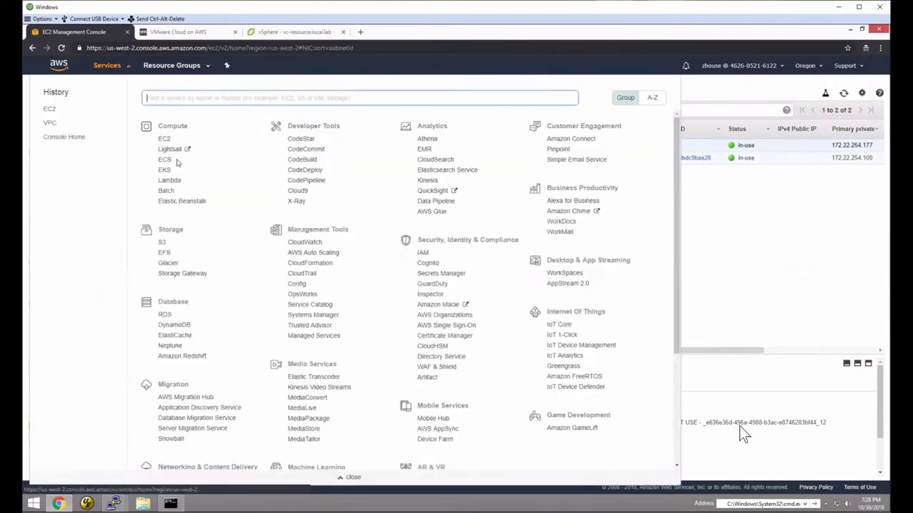
- View the VPC route table's routes: local 172.22.252.0/22 plus four to eni-0429efc0f2ba00cfb
left_click(49, 125)
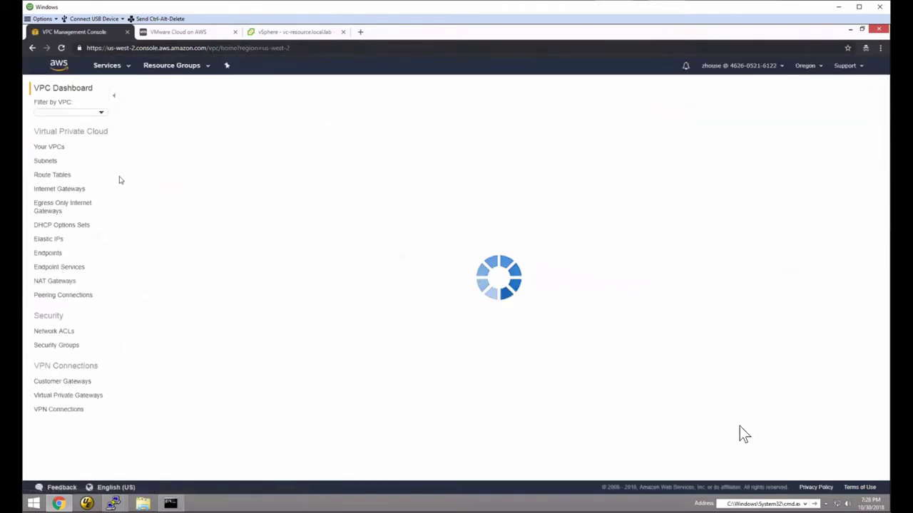
left_click(44, 181)
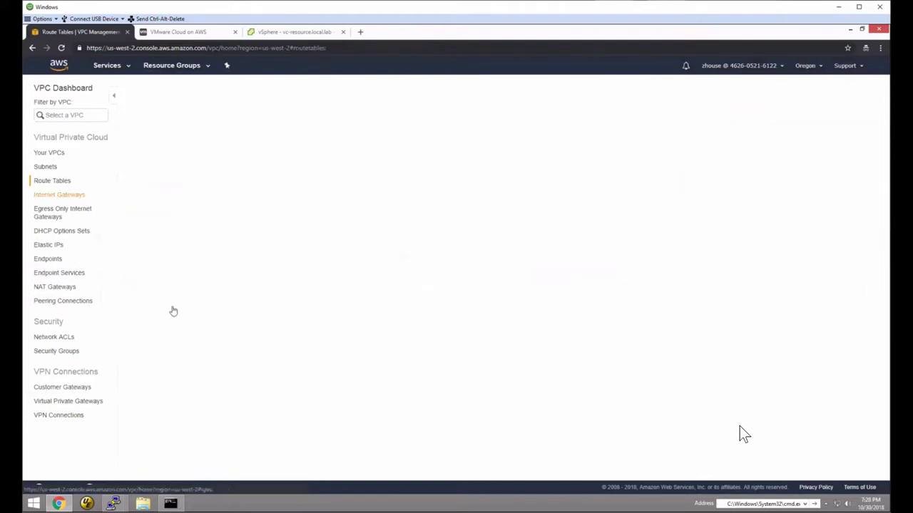
left_click(130, 147)
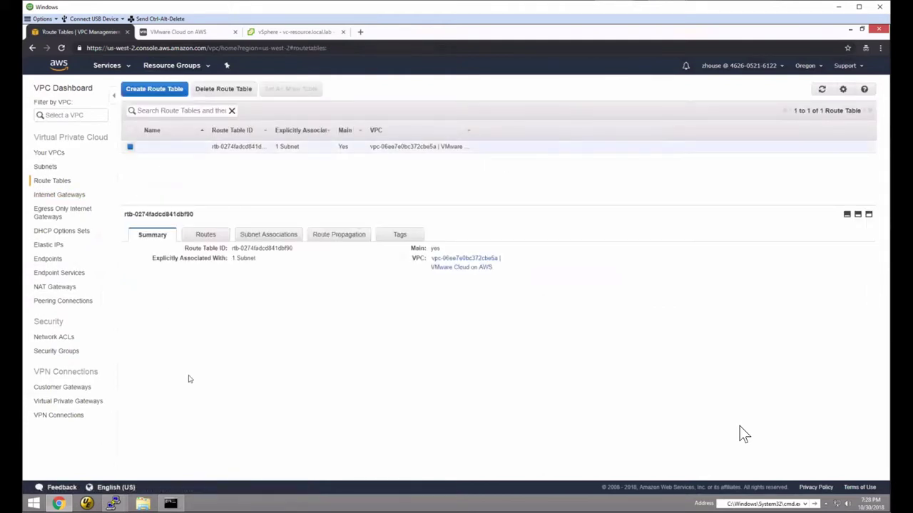
left_click(208, 236)
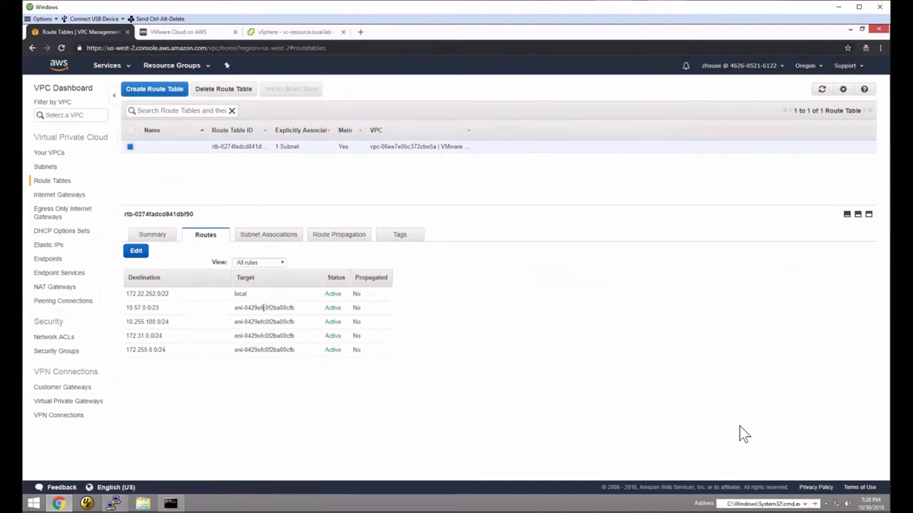
- Edit the first route's target ENI, changing its last character to 'a', and try saving
left_click(136, 250)
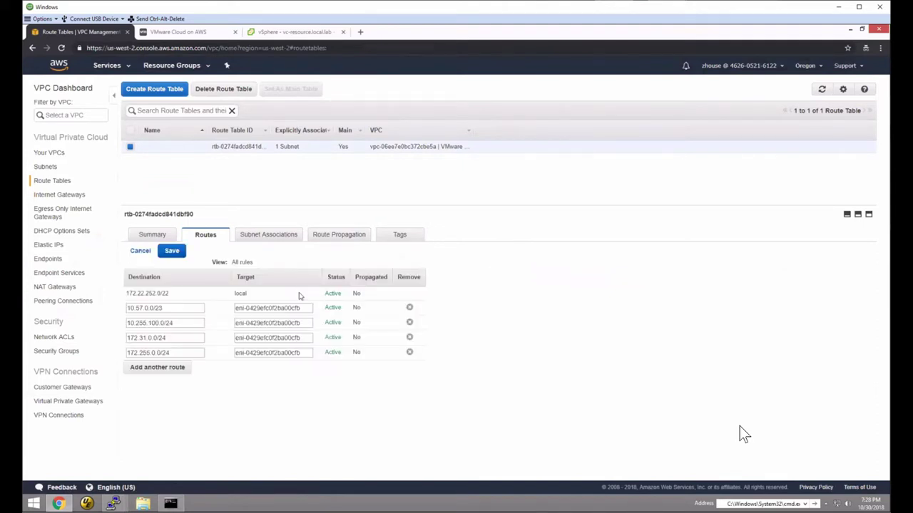
left_click(311, 308)
key("BackSpace")
type("a")
left_click(172, 251)
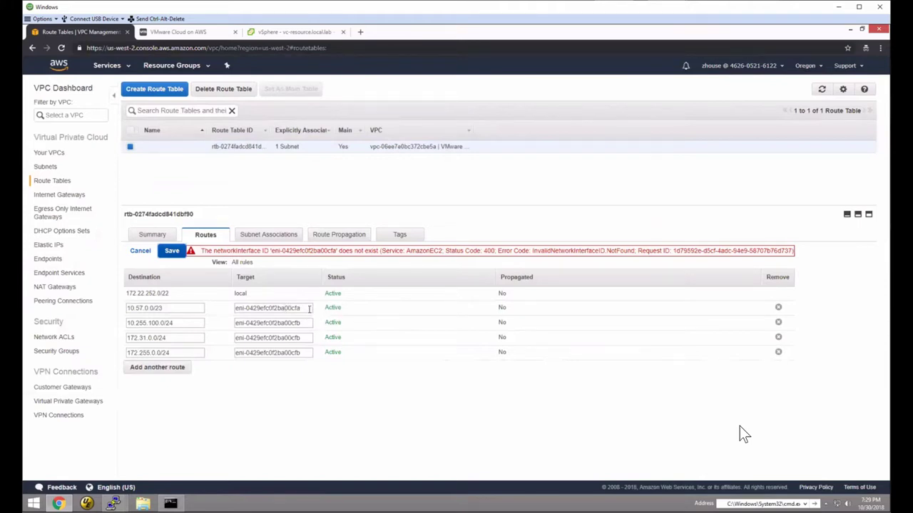
- Correct the first route's target to eni-0429efc0f2ba00cfb, save, then select the 172.255.0.0/24 destination
left_click(309, 308)
key("BackSpace")
type("b")
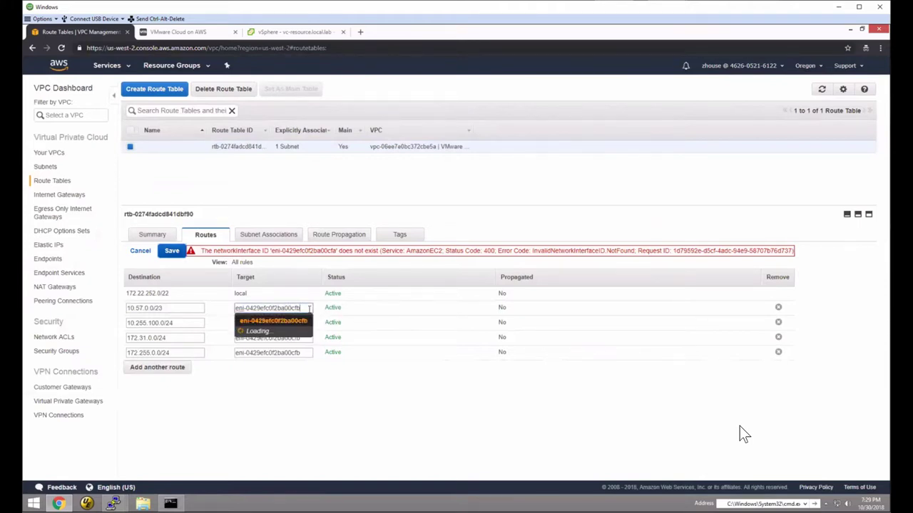
key("Return")
left_click(147, 251)
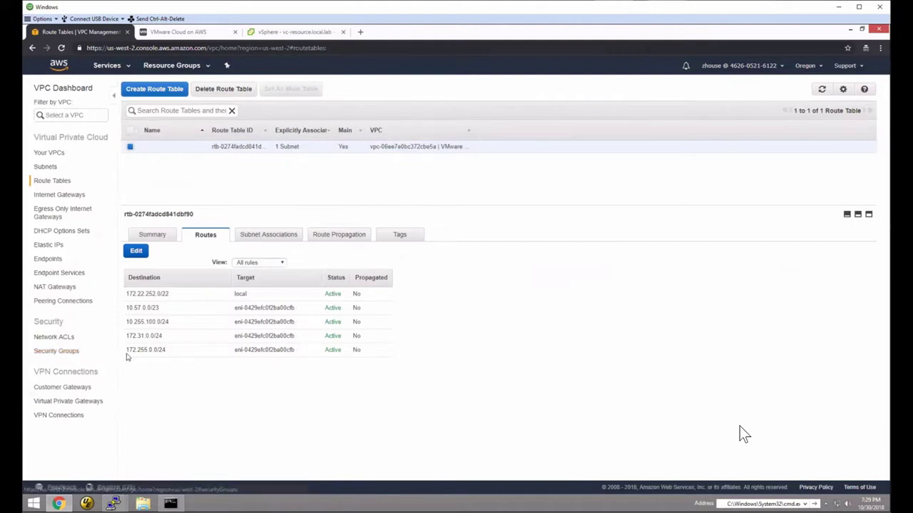
left_click_drag(126, 351, 171, 351)
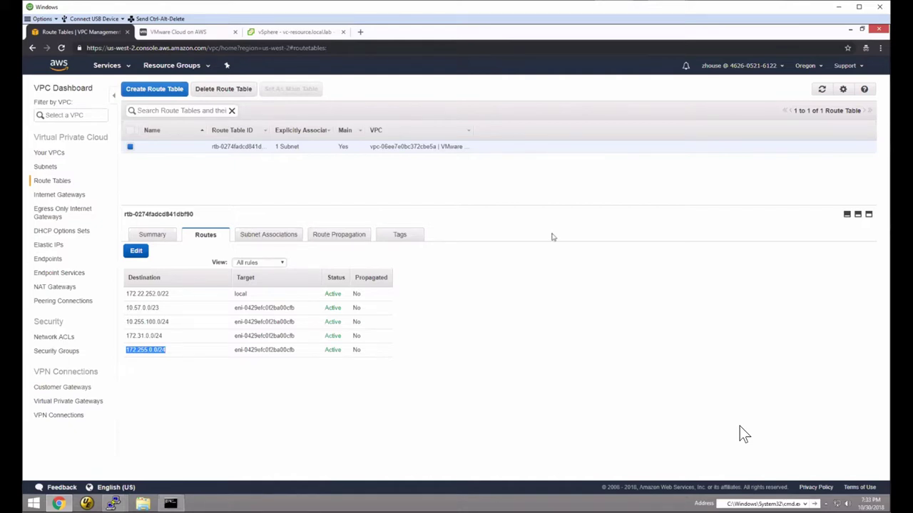
- Enable Propagate for the virtual private gateway on the main route table and save
left_click(342, 234)
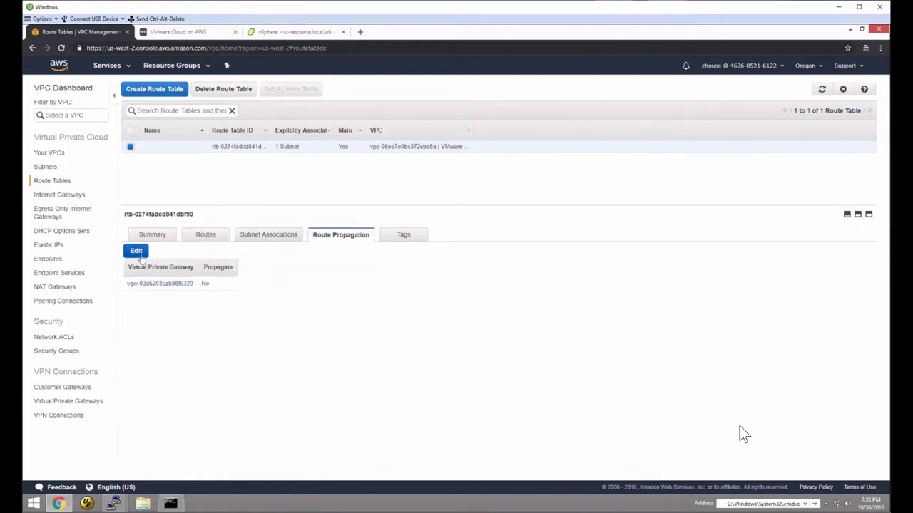
left_click(138, 255)
left_click(206, 283)
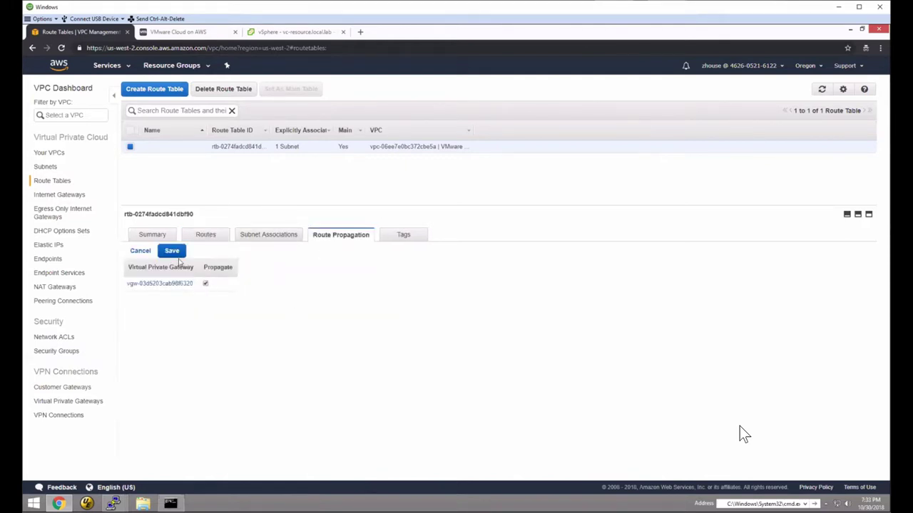
left_click(173, 252)
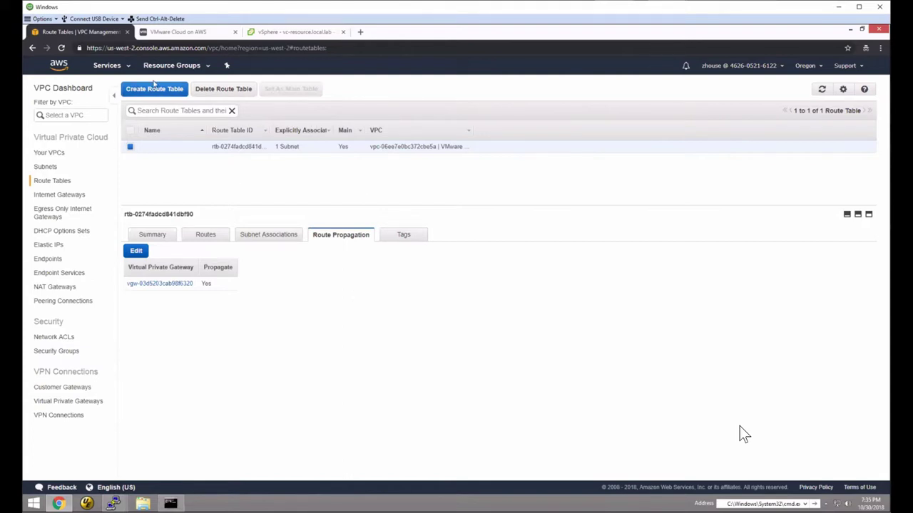
- Once Propagate shows Yes, switch to the VMware Cloud on AWS console
left_click(169, 34)
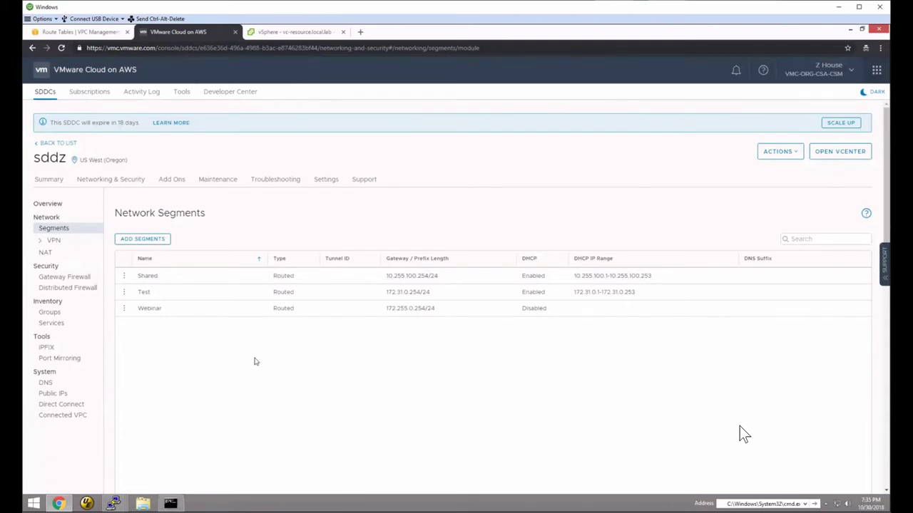
- Show the Route Based VPN list under VPN, with VMCzVPN to ASN 65000 Up
left_click(54, 240)
left_click(78, 254)
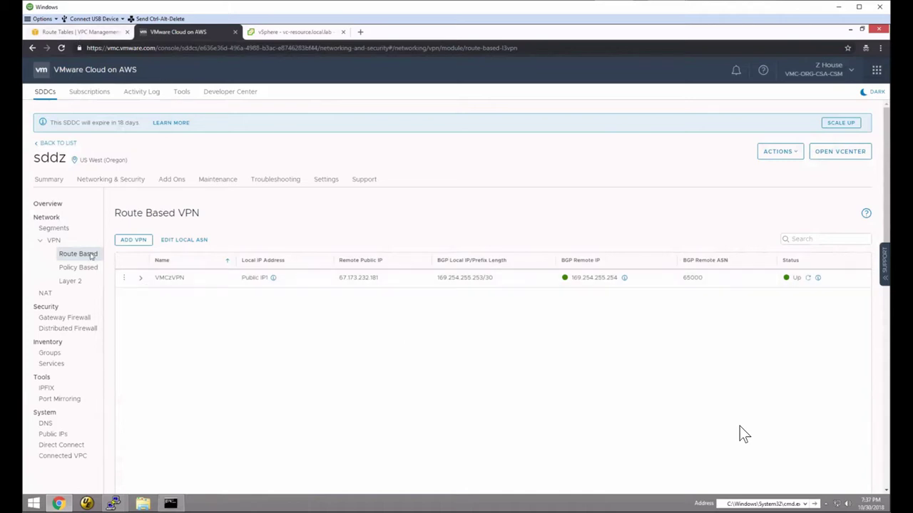
- Return to the Segments list, then back to the AWS Route Tables page
left_click(57, 229)
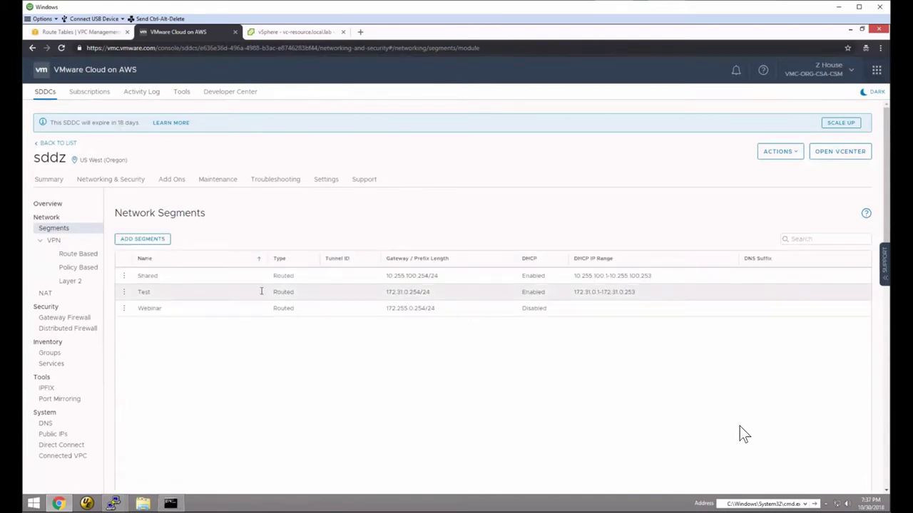
left_click(78, 31)
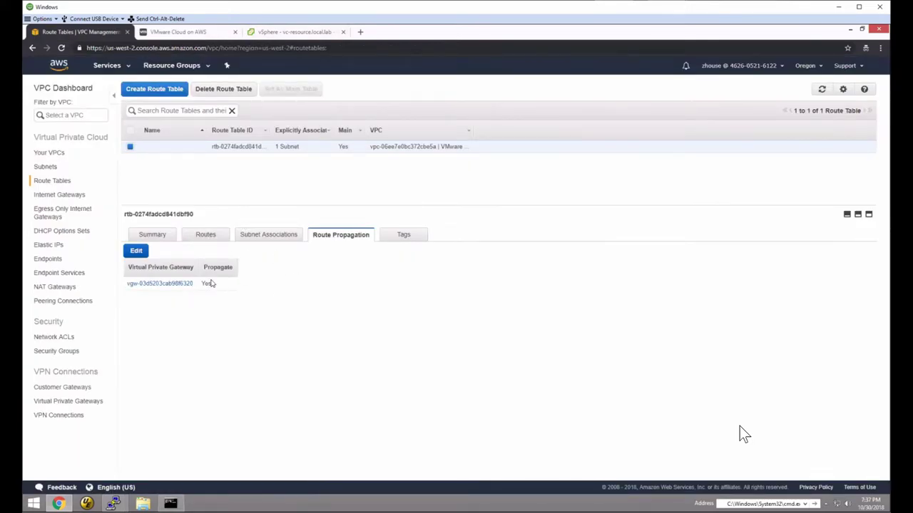
- Review the main route table's routes, including propagated 172.20.0.192/26, 172.20.1.0/24 and 192.168.0.0/24
left_click(205, 235)
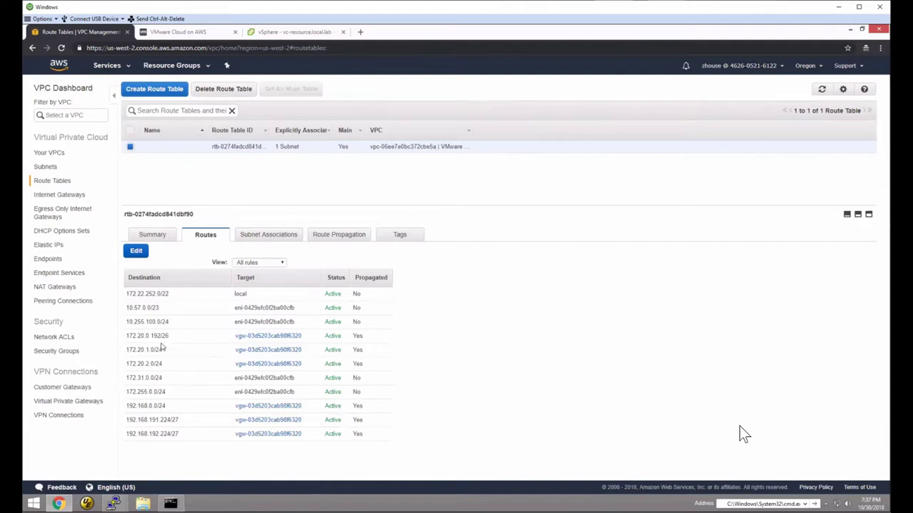
left_click_drag(127, 307, 294, 308)
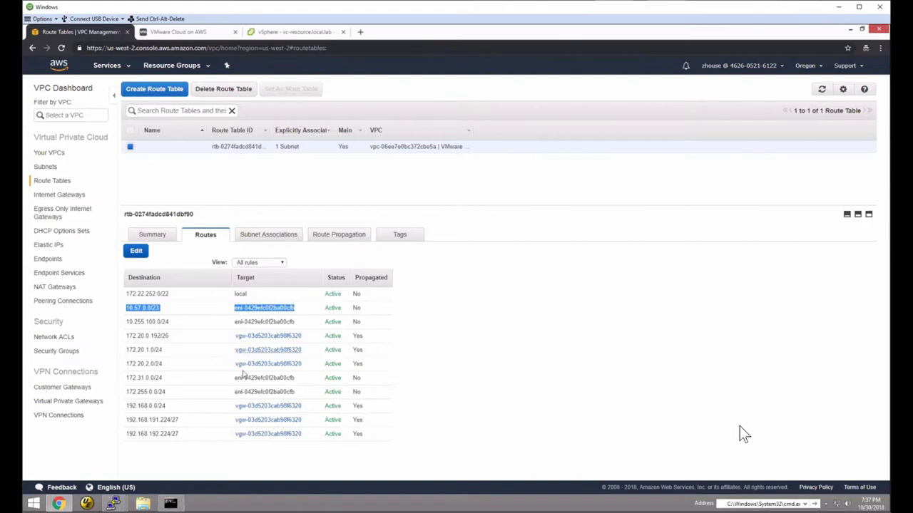
left_click_drag(188, 326, 187, 330)
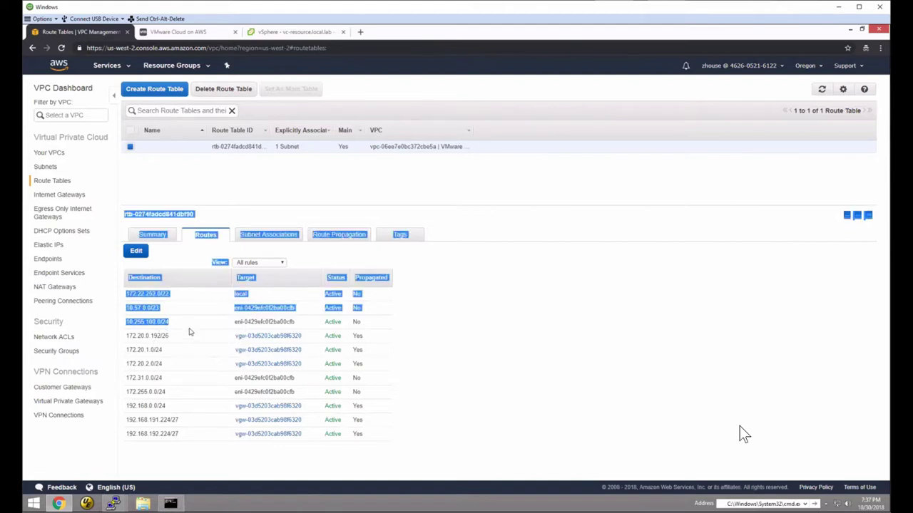
left_click(212, 385)
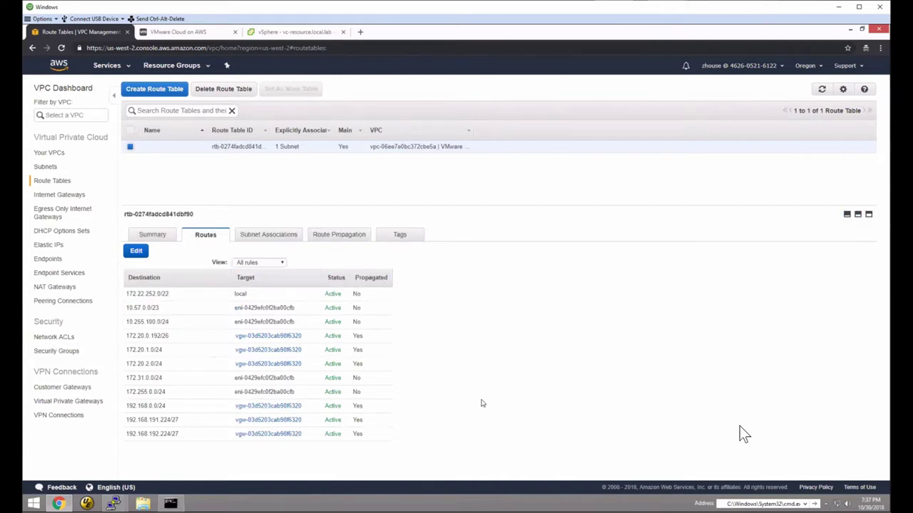
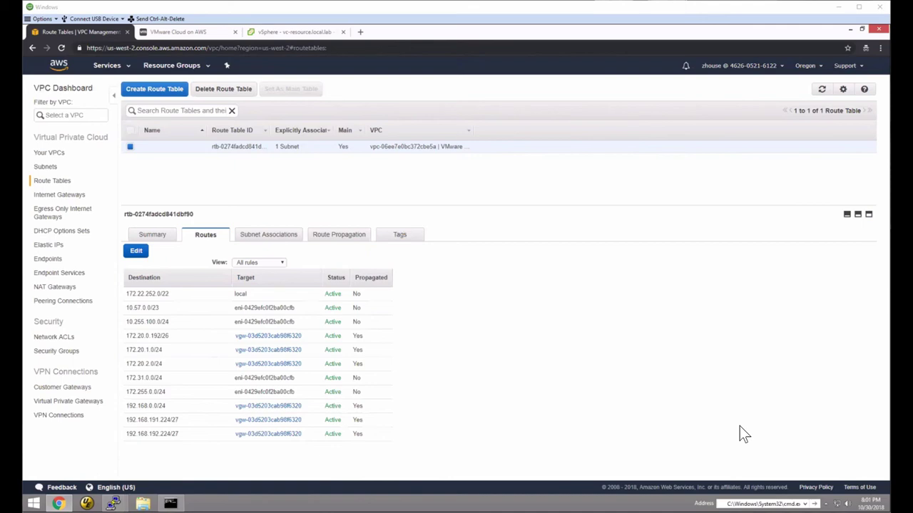
- Switch from the AWS VPC route table view to the OBS streaming window
key("alt+Tab")
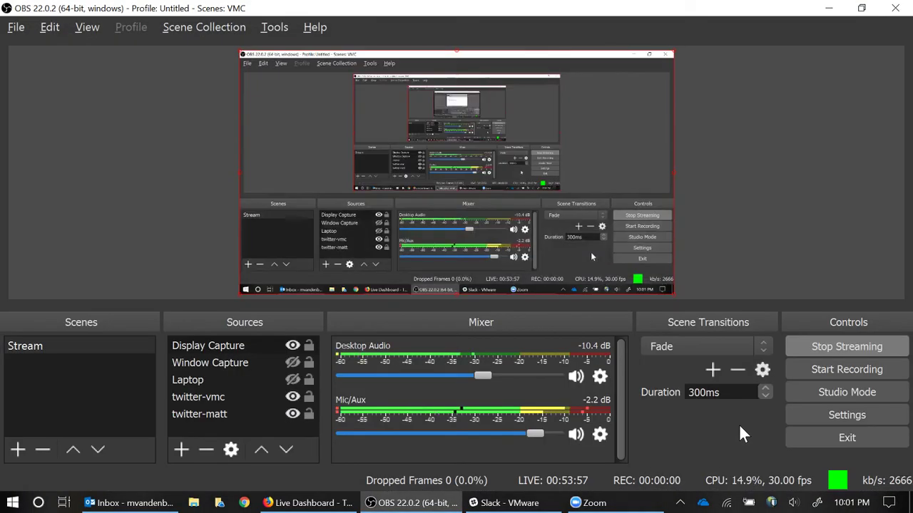